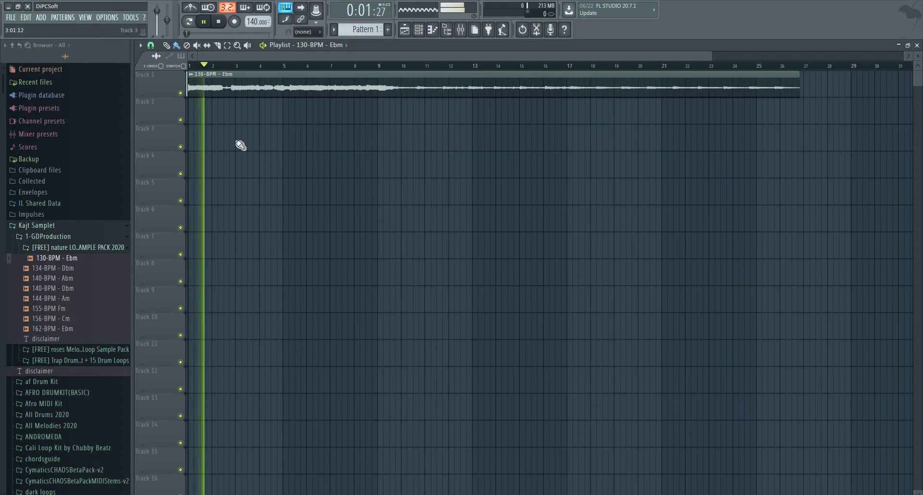
Place the 134-BPM - Dbm loop at the start of Track 2 and play that track soloed.
{"action": "scroll", "coordinate": [266, 177], "scroll_direction": "down", "scroll_amount": 2, "text": "ctrl"}
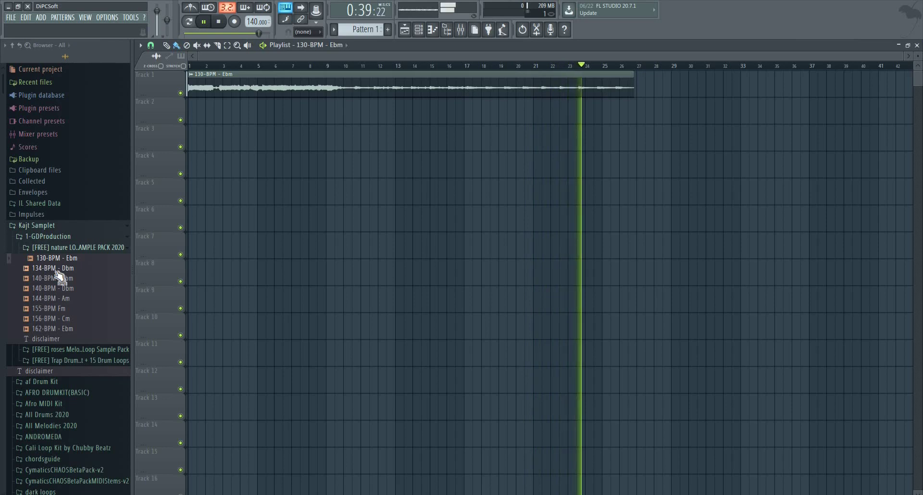
{"action": "key", "text": "space"}
{"action": "left_click_drag", "start_coordinate": [59, 275], "coordinate": [246, 111]}
{"action": "right_click", "coordinate": [180, 120]}
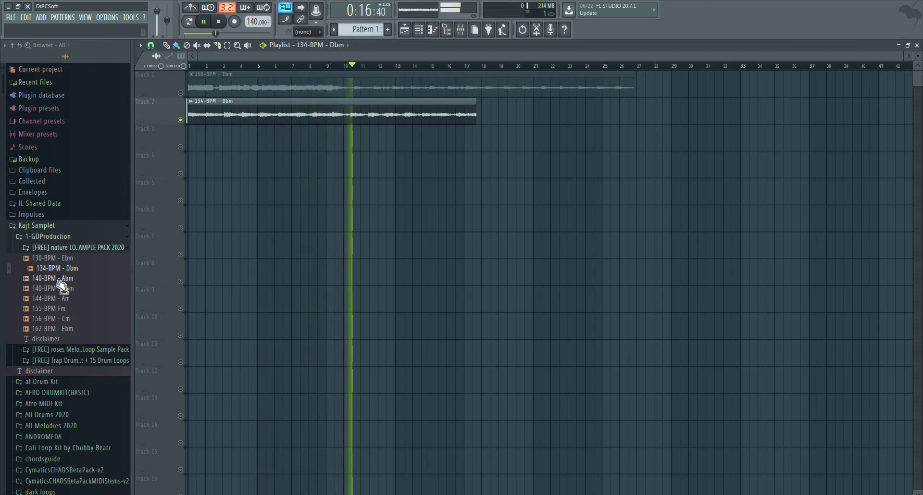
Place the 140-BPM - Abm loop at the start of Track 3 and play that track soloed.
{"action": "key", "text": "space"}
{"action": "left_click_drag", "start_coordinate": [190, 158], "coordinate": [201, 144]}
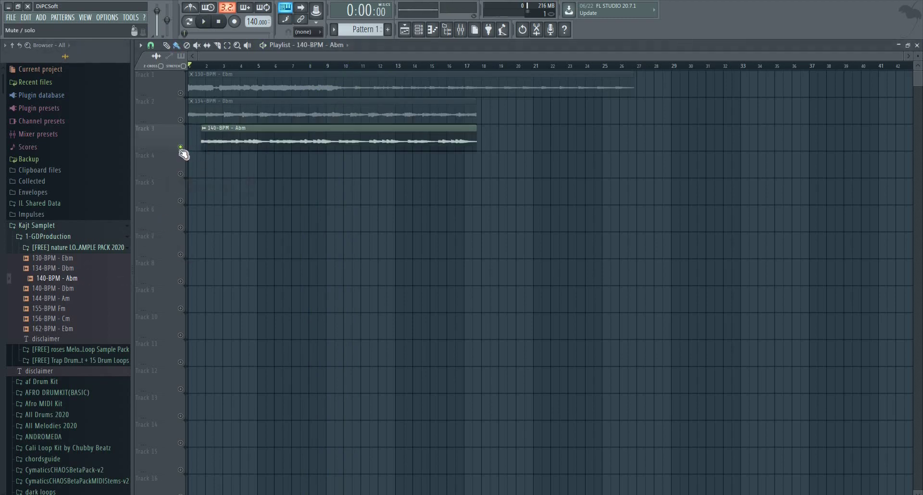
{"action": "left_click", "coordinate": [300, 185]}
{"action": "right_click", "coordinate": [330, 184]}
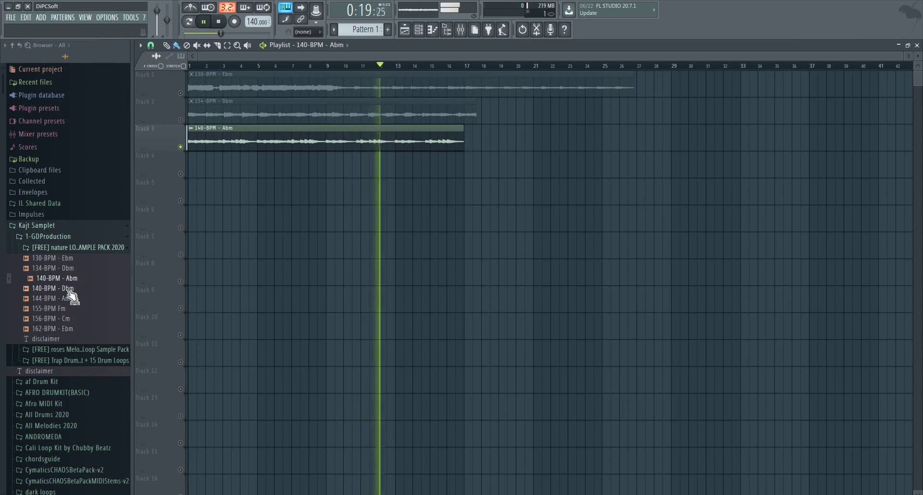
Add the 140-BPM - Dbm, 144-BPM - Am, 155-BPM Fm and 156-BPM - Cm loops at the start of Tracks 4 to 7, soloing each.
{"action": "left_click_drag", "start_coordinate": [239, 168], "coordinate": [238, 168]}
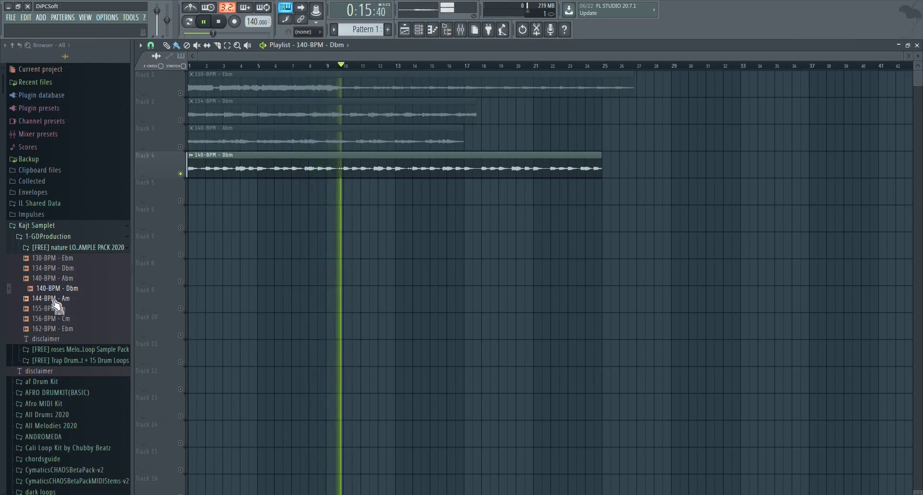
{"action": "left_click_drag", "start_coordinate": [223, 196], "coordinate": [207, 195]}
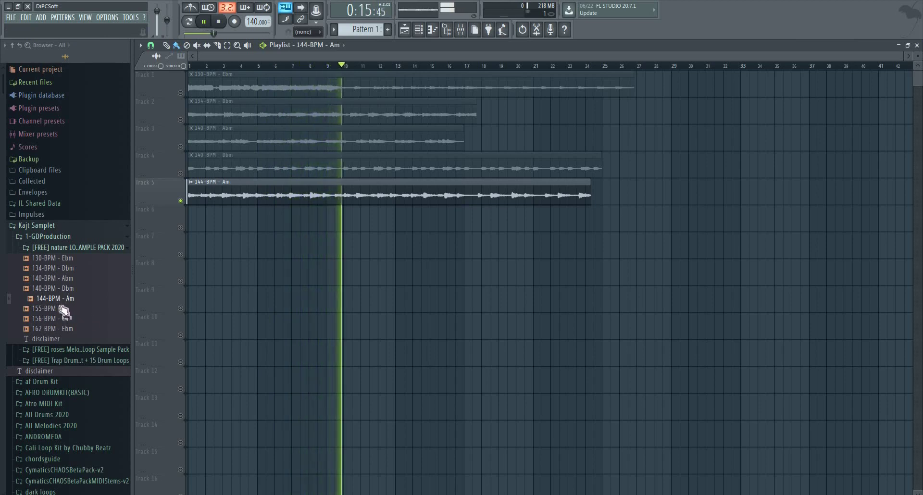
{"action": "left_click_drag", "start_coordinate": [259, 204], "coordinate": [231, 215]}
{"action": "key", "text": "space"}
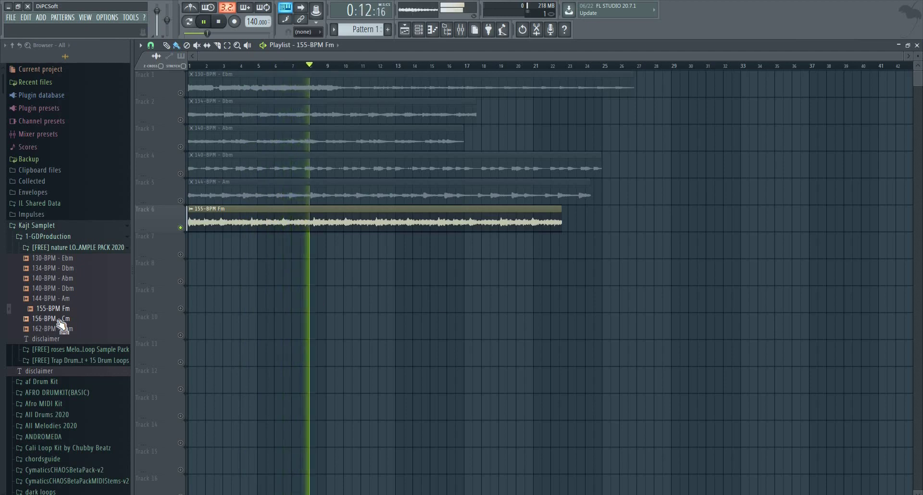
{"action": "right_click", "coordinate": [180, 255]}
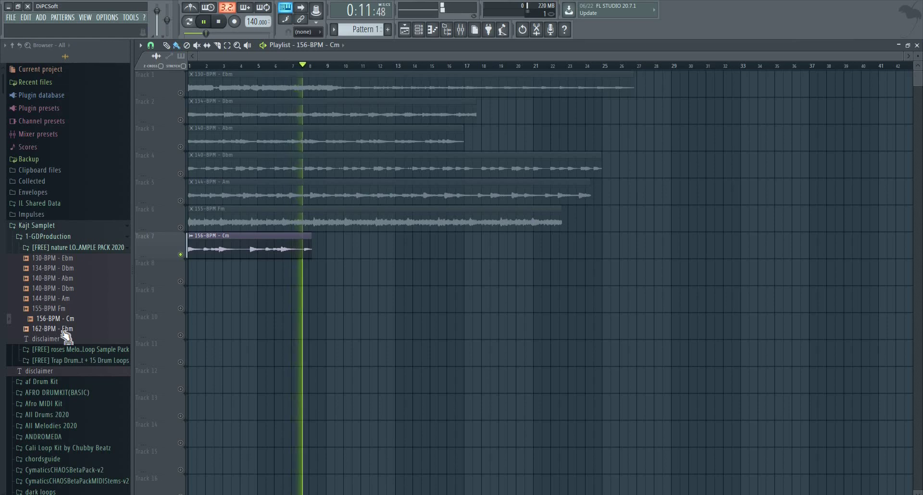
Place the 162-BPM - Ebm loop at the start of Track 8 and compare it with Tracks 1 and 2 in solo playback.
{"action": "left_click_drag", "start_coordinate": [64, 330], "coordinate": [143, 314]}
{"action": "left_click_drag", "start_coordinate": [236, 273], "coordinate": [182, 286]}
{"action": "key", "text": "space"}
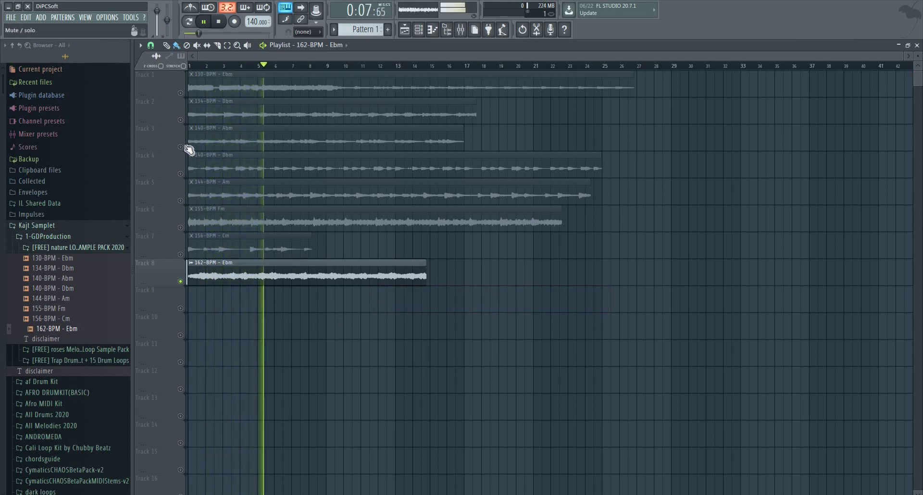
{"action": "left_click", "coordinate": [192, 92]}
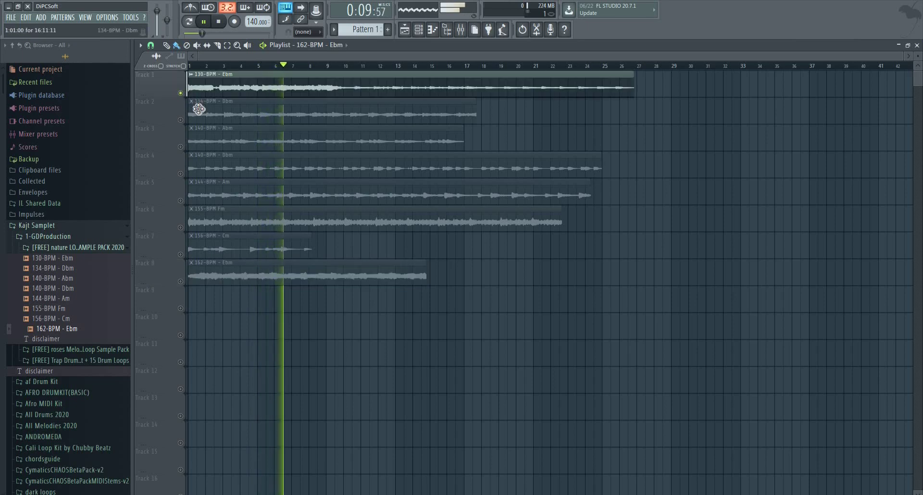
{"action": "right_click", "coordinate": [181, 120]}
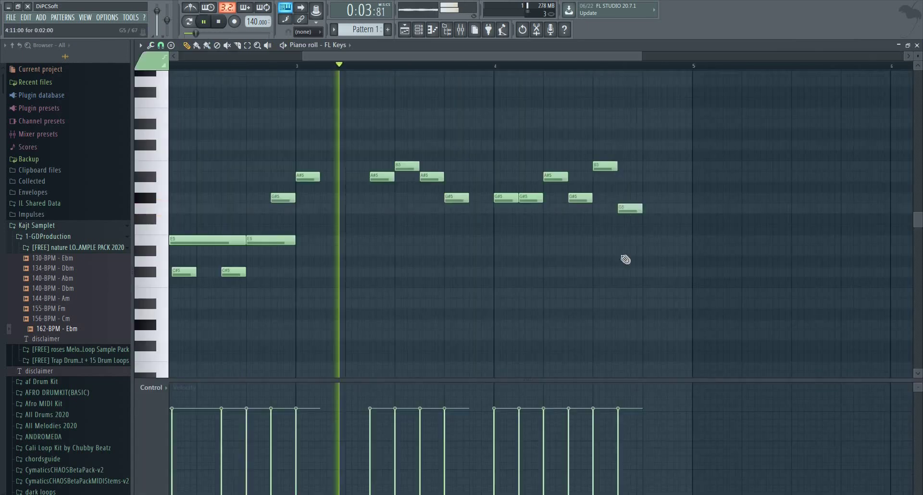
Play back the FL Keys melody in the piano roll through its ending in bar 4.
{"action": "scroll", "coordinate": [561, 294], "scroll_direction": "down", "scroll_amount": 2}
{"action": "left_click", "coordinate": [565, 294]}
{"action": "right_click", "coordinate": [567, 295]}
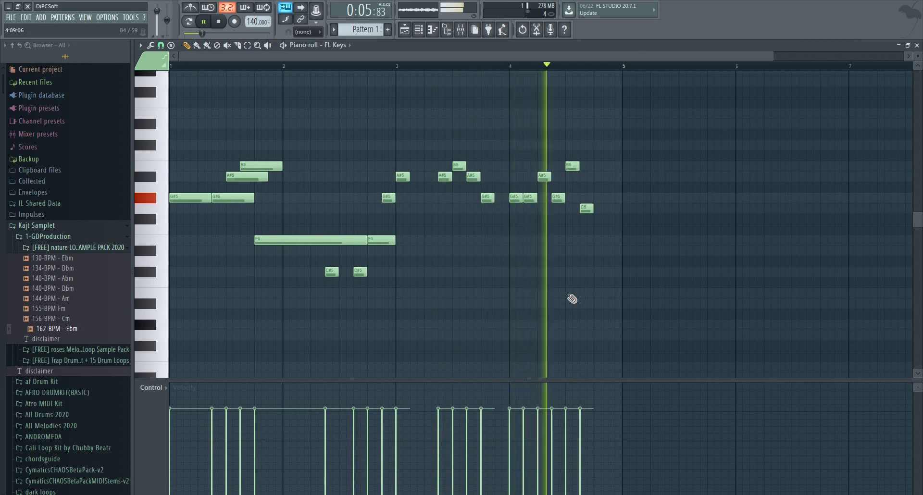
{"action": "key", "text": "space"}
{"action": "key", "text": "space"}
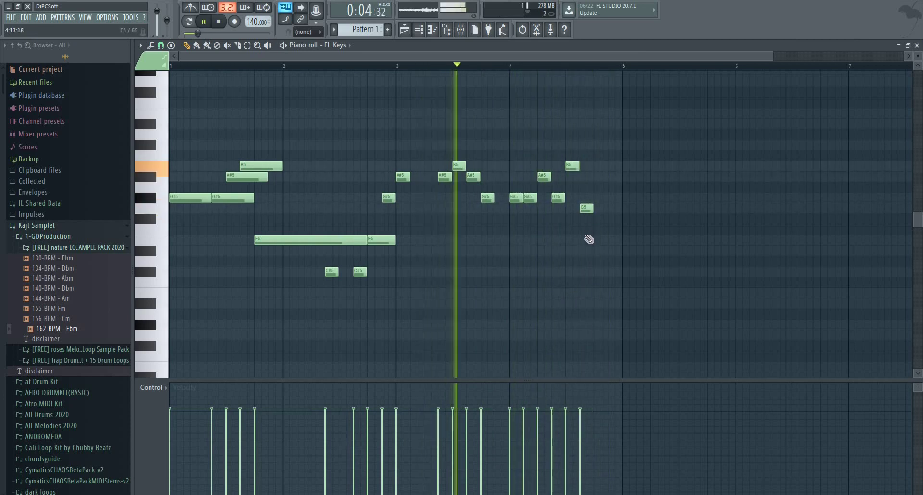
Delete the second G#5 in bar 4 and rework the two notes before the B5 as G#5 and A#5.
{"action": "scroll", "coordinate": [587, 240], "scroll_direction": "up", "scroll_amount": 3}
{"action": "key", "text": "space"}
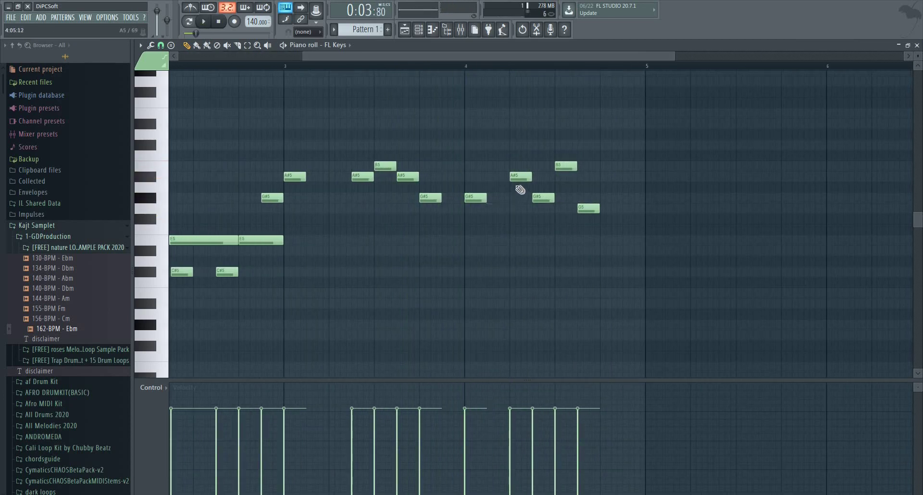
{"action": "key", "text": "space"}
{"action": "left_click_drag", "start_coordinate": [534, 193], "coordinate": [540, 174]}
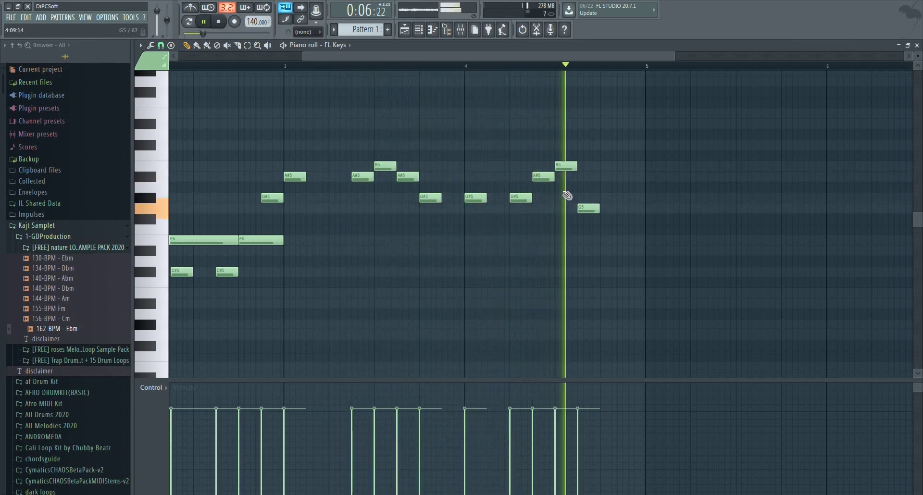
Try ending bar 4 with G#5, A#5 and G#5 after the A#5, and play the phrase back.
{"action": "left_click_drag", "start_coordinate": [567, 167], "coordinate": [586, 175]}
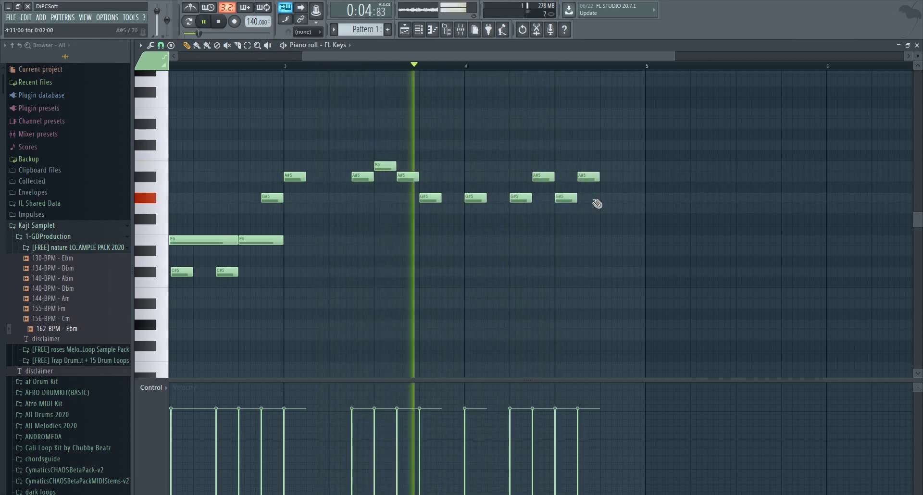
{"action": "left_click", "coordinate": [607, 199]}
{"action": "key", "text": "space"}
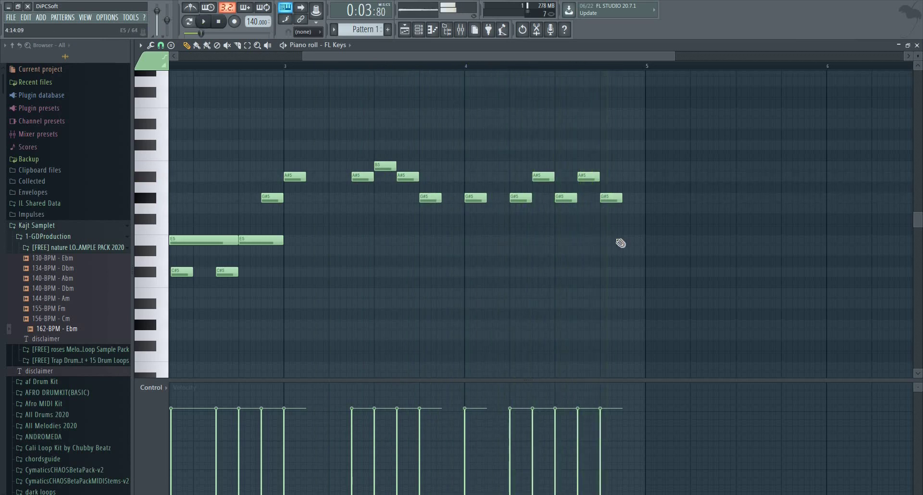
{"action": "key", "text": "space"}
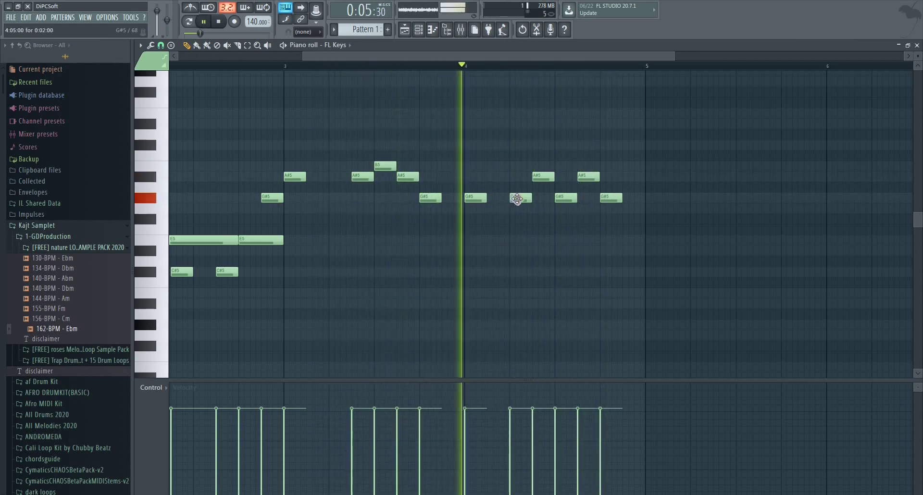
Rewrite the end of bar 4 as a rising run of G#5, A#5, B5, C#6 and D#6.
{"action": "right_click", "coordinate": [519, 199]}
{"action": "right_click", "coordinate": [542, 178]}
{"action": "right_click", "coordinate": [566, 199]}
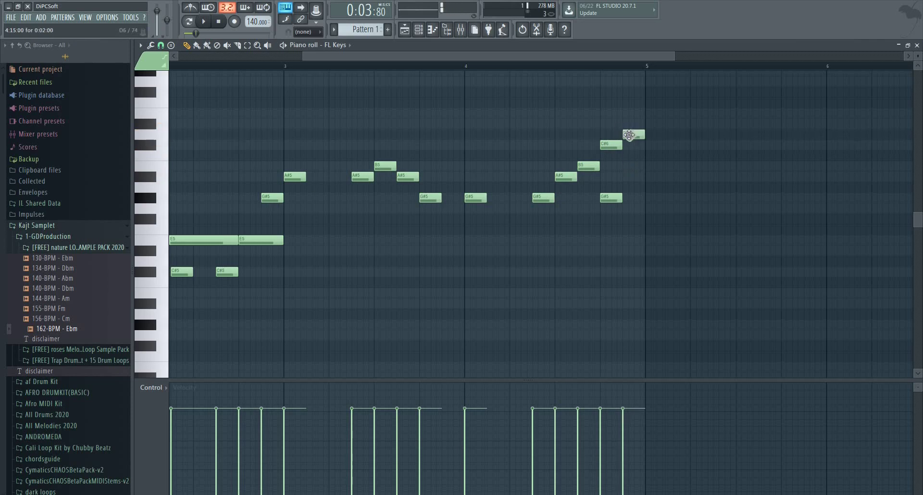
{"action": "key", "text": "space"}
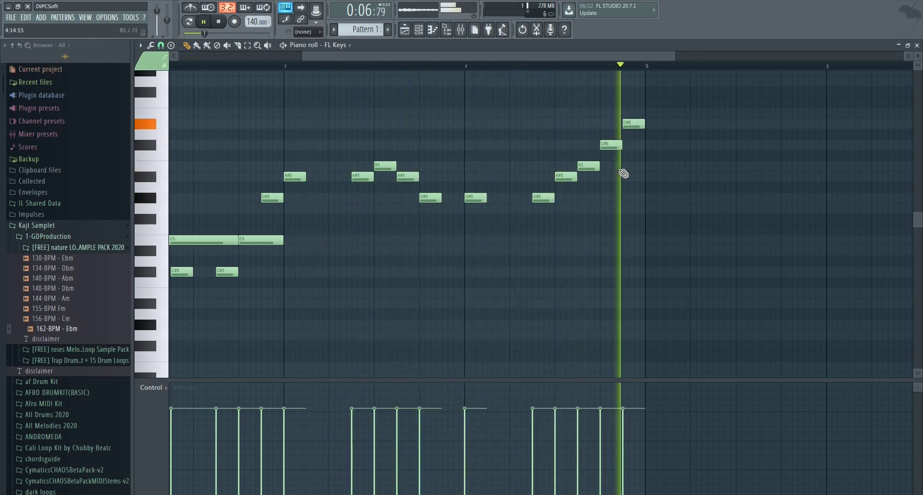
Divide the C#6 before the final D#6 into a longer and a short repeated note, and play the melody.
{"action": "scroll", "coordinate": [623, 174], "scroll_direction": "down", "scroll_amount": 4}
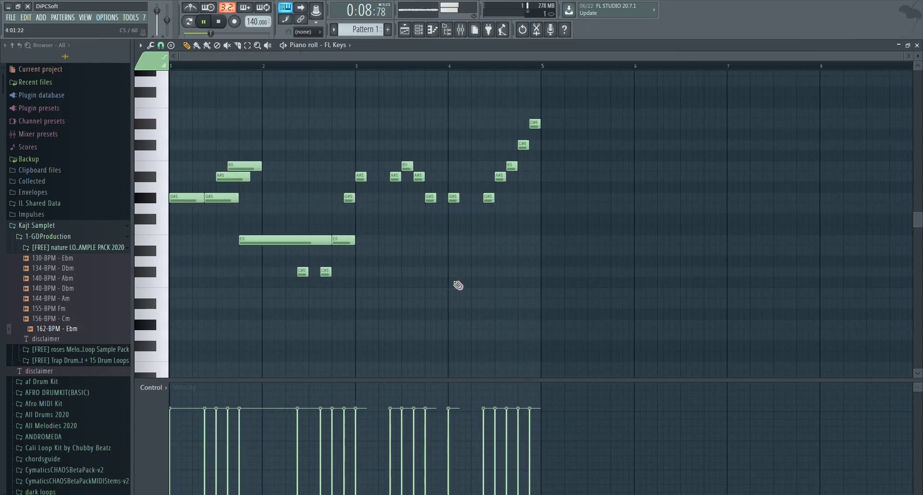
{"action": "scroll", "coordinate": [532, 141], "scroll_direction": "up", "scroll_amount": 5}
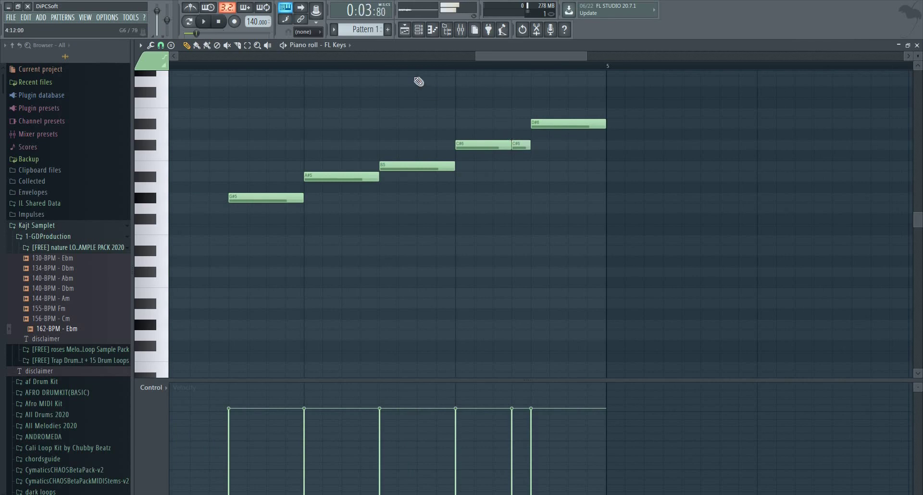
{"action": "key", "text": "space"}
{"action": "scroll", "coordinate": [495, 209], "scroll_direction": "down", "scroll_amount": 3}
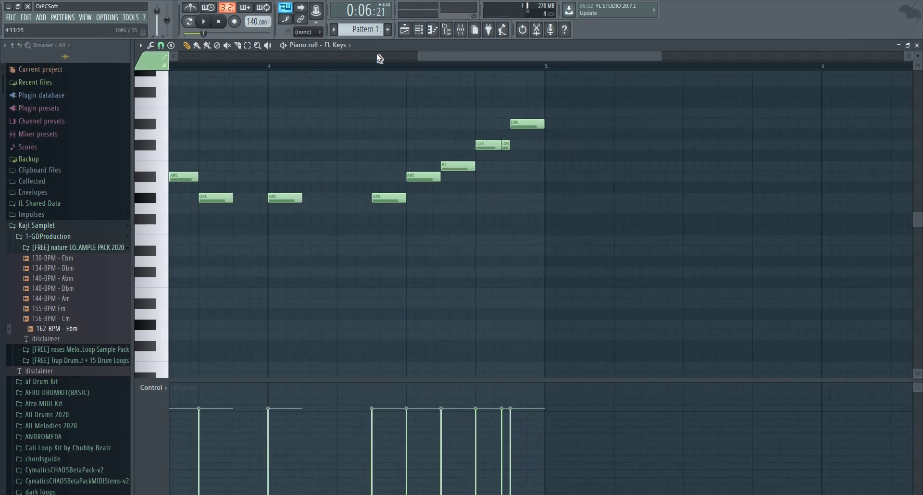
{"action": "key", "text": "space"}
{"action": "scroll", "coordinate": [474, 223], "scroll_direction": "down", "scroll_amount": 3}
{"action": "scroll", "coordinate": [474, 223], "scroll_direction": "down", "scroll_amount": 3}
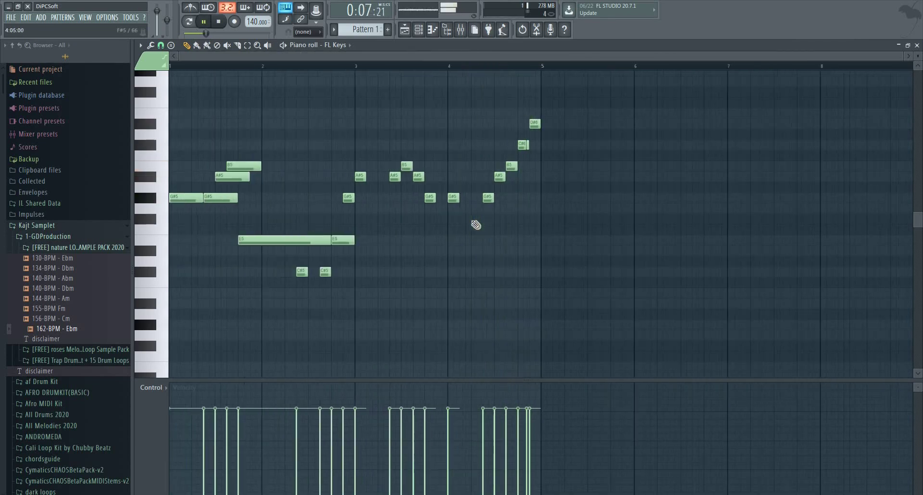
{"action": "key", "text": "space"}
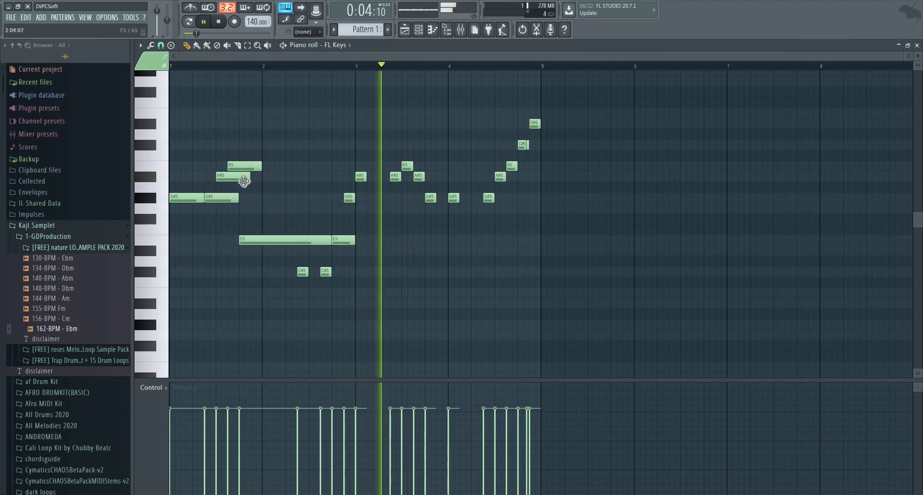
Add a short repeated A#5 directly before the B5 in bar 3 and play the melody.
{"action": "key", "text": "space"}
{"action": "scroll", "coordinate": [380, 228], "scroll_direction": "up", "scroll_amount": 6}
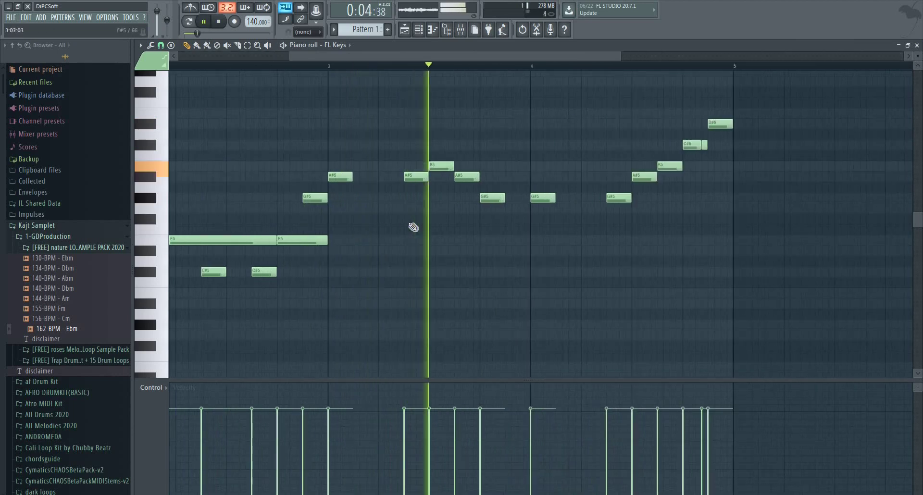
{"action": "key", "text": "space"}
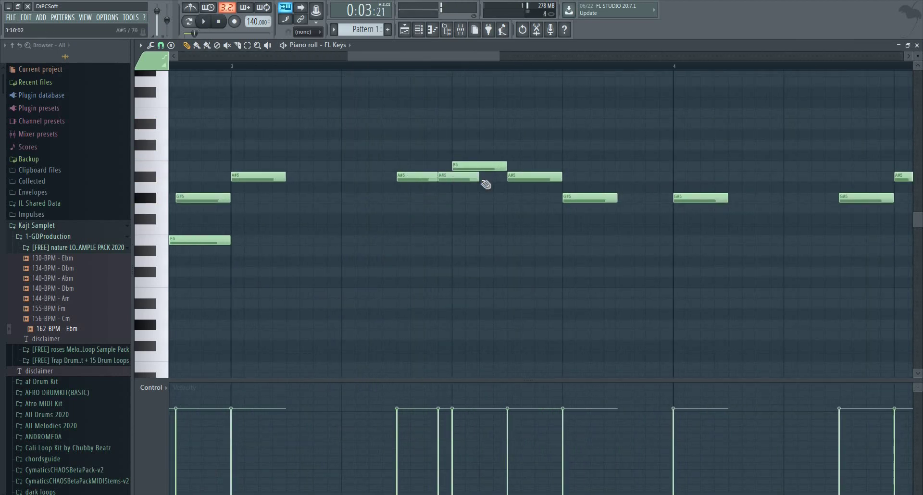
{"action": "key", "text": "space"}
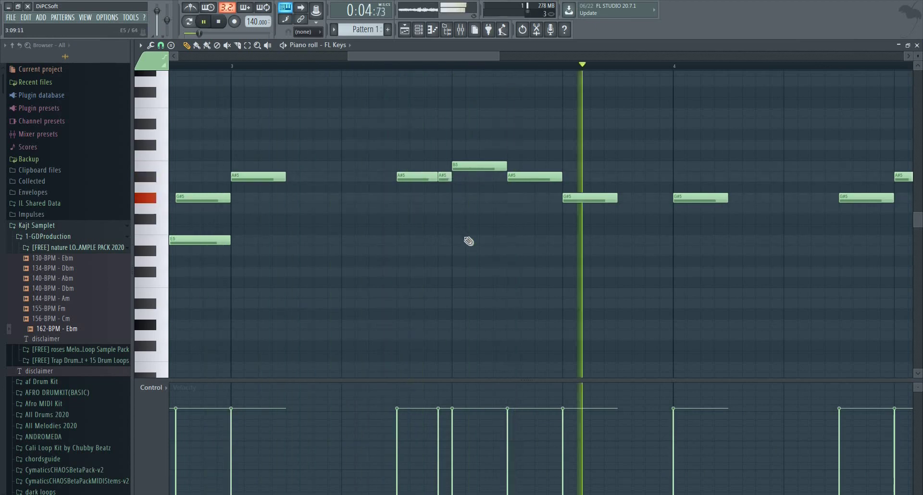
{"action": "scroll", "coordinate": [469, 241], "scroll_direction": "down", "scroll_amount": 4}
{"action": "scroll", "coordinate": [468, 241], "scroll_direction": "down", "scroll_amount": 3}
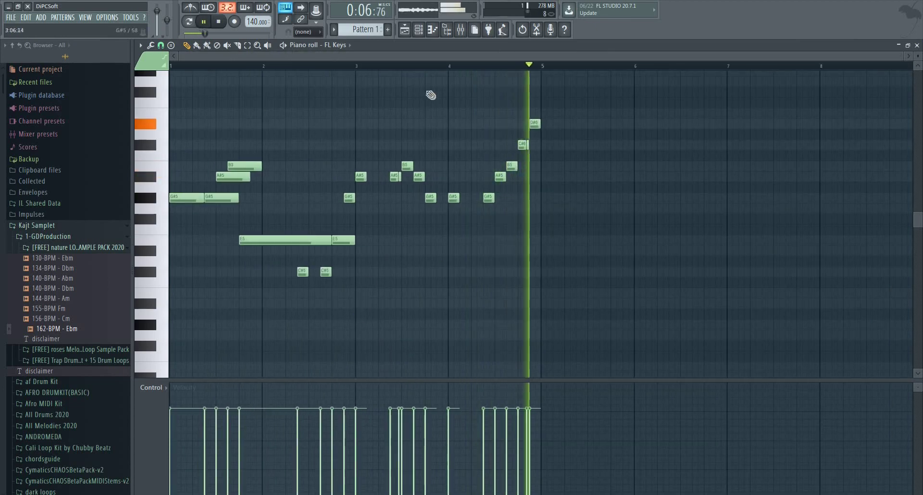
Repeat the Pattern 1 clip three times along Track 2 of the playlist and delete the two clips covering bars 1 to 8.
{"action": "key", "text": "space"}
{"action": "left_click", "coordinate": [405, 30]}
{"action": "key", "text": "space"}
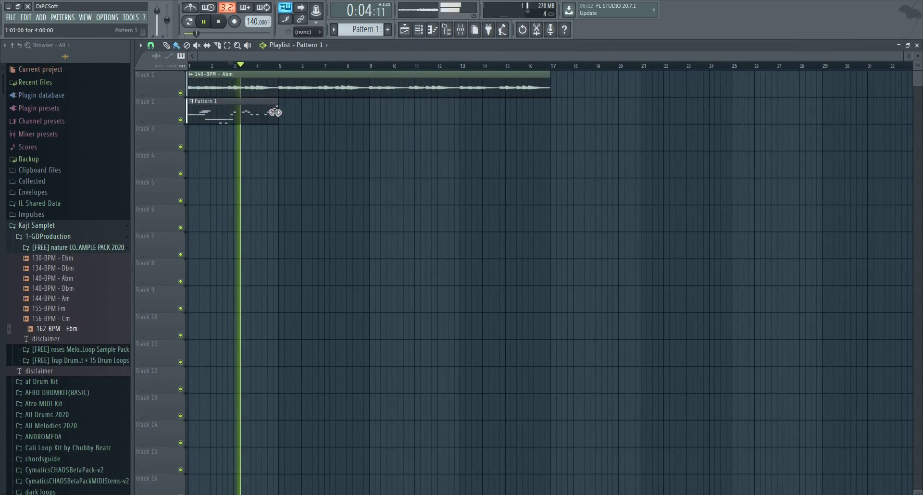
{"action": "key", "text": "ctrl+b"}
{"action": "key", "text": "ctrl+b"}
{"action": "key", "text": "ctrl+b"}
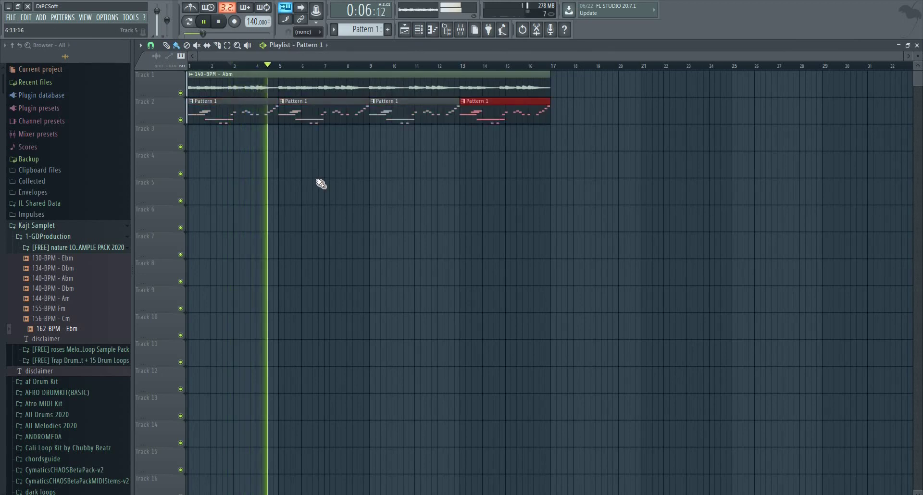
{"action": "right_click", "coordinate": [321, 119]}
{"action": "right_click", "coordinate": [270, 117]}
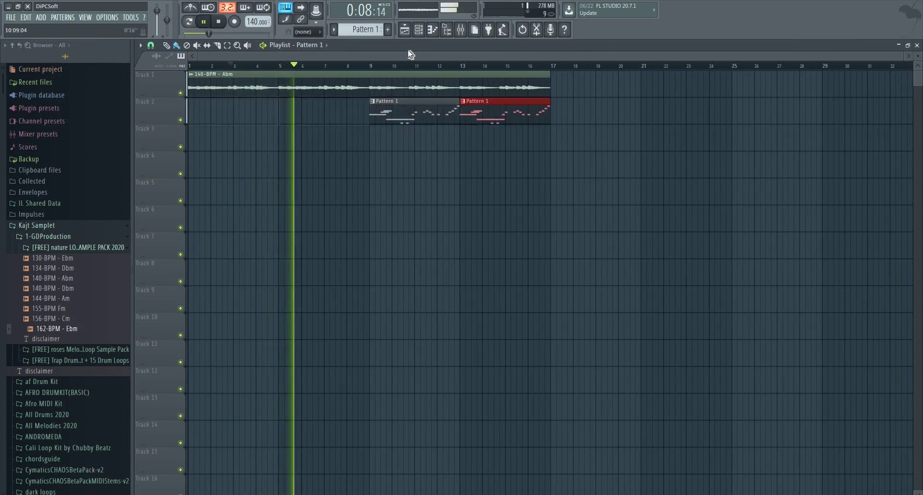
Replace the FL Keys instrument on the melody channel with Sakura.
{"action": "left_click", "coordinate": [418, 29]}
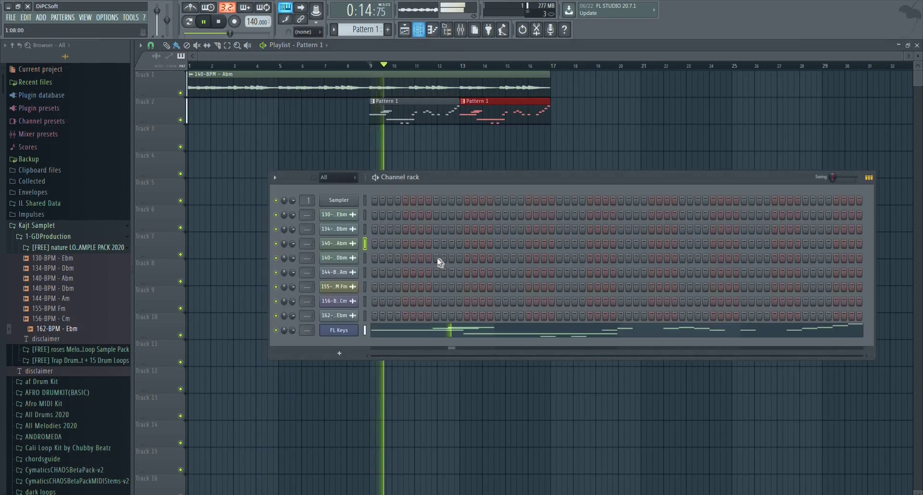
{"action": "right_click", "coordinate": [342, 332]}
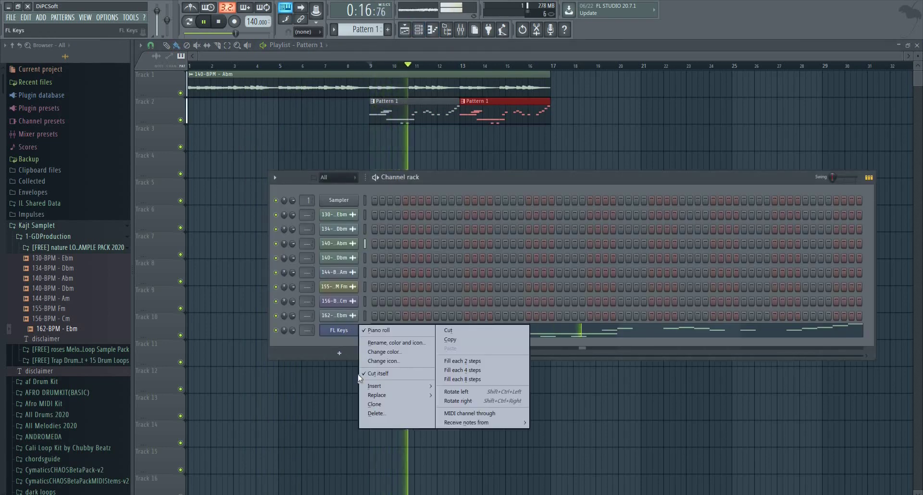
{"action": "mouse_move", "coordinate": [403, 395]}
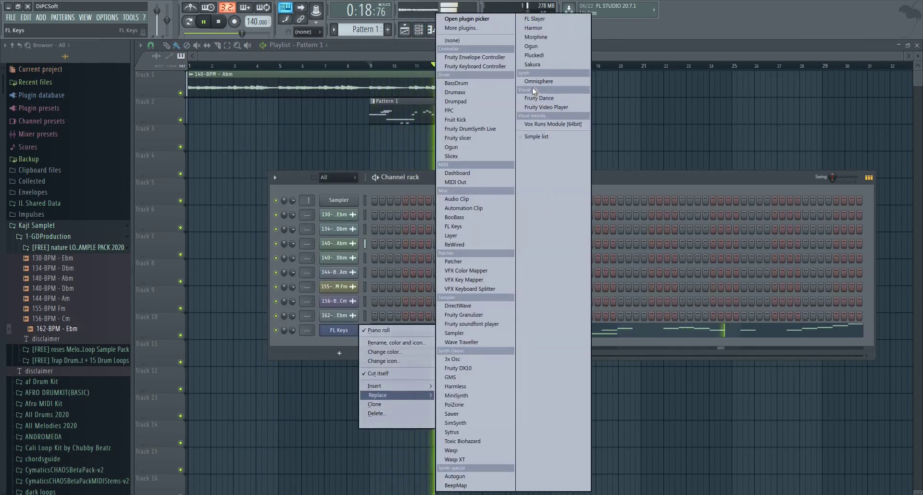
{"action": "left_click", "coordinate": [538, 64]}
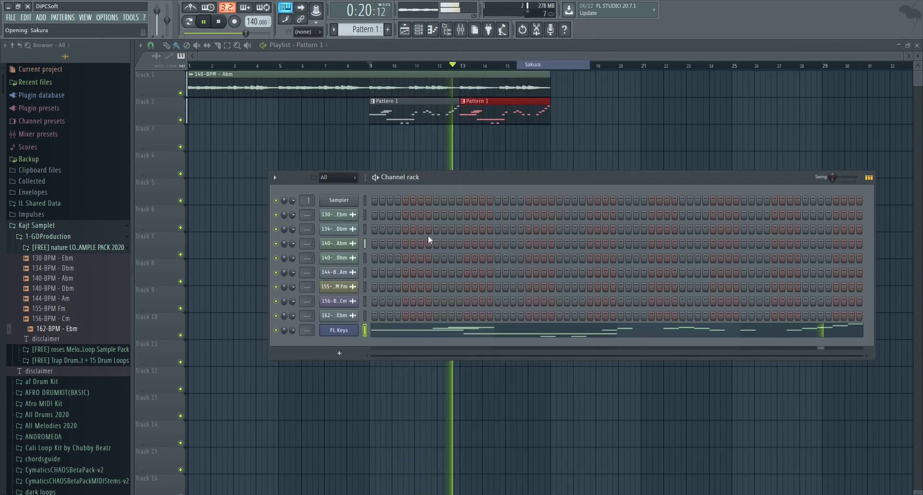
Choose the KBD Dusty Rhodes MKII FG preset from Sakura's Keyboard bank.
{"action": "left_click", "coordinate": [403, 215]}
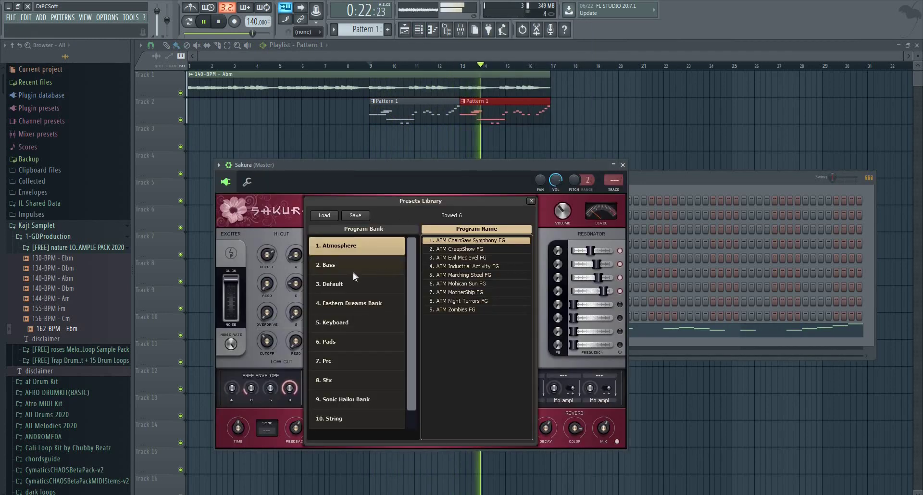
{"action": "left_click", "coordinate": [345, 323]}
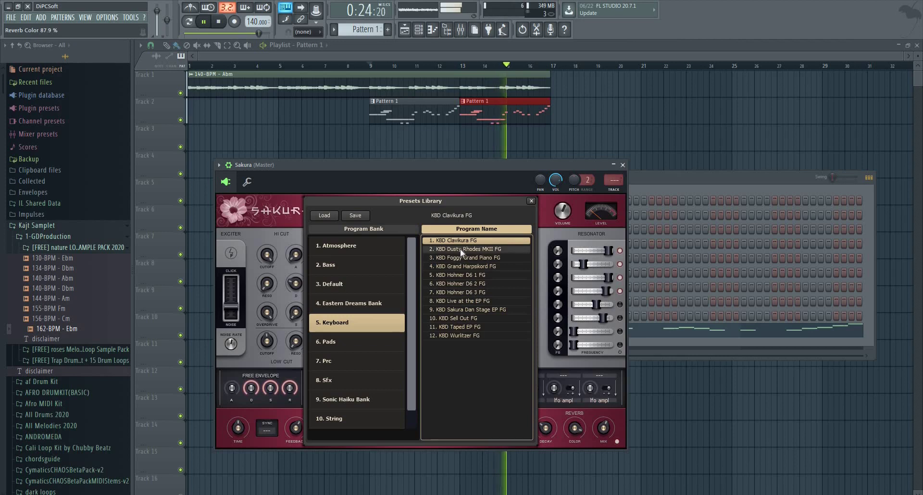
{"action": "left_click", "coordinate": [461, 250]}
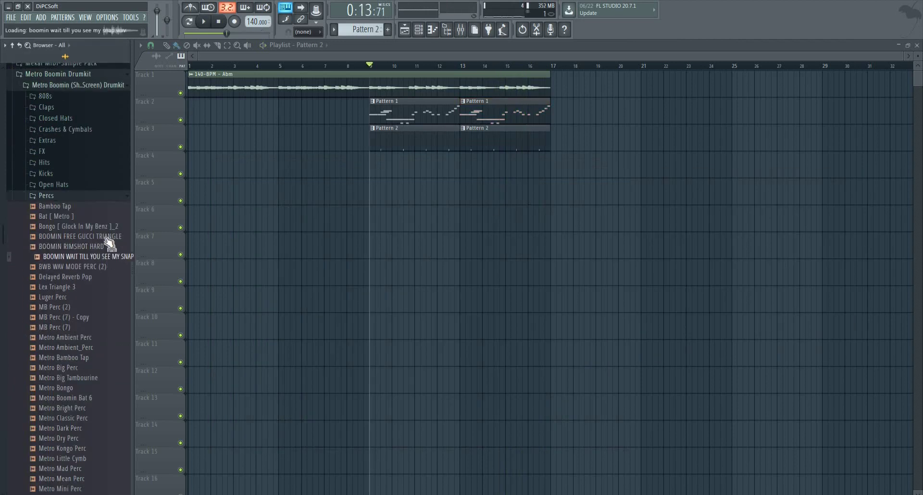
Audition percussion samples in the Percs folder, add Metro Dry Perc as a new channel and start playback.
{"action": "left_click", "coordinate": [104, 209]}
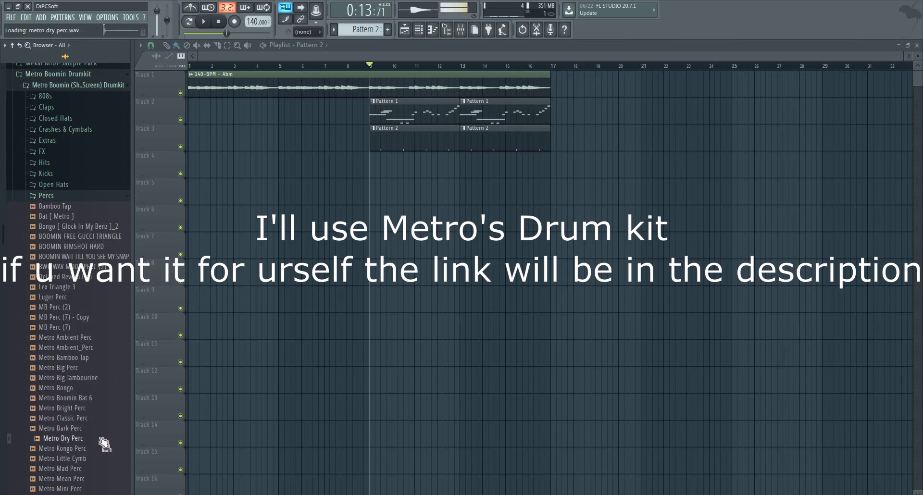
{"action": "left_click", "coordinate": [418, 31]}
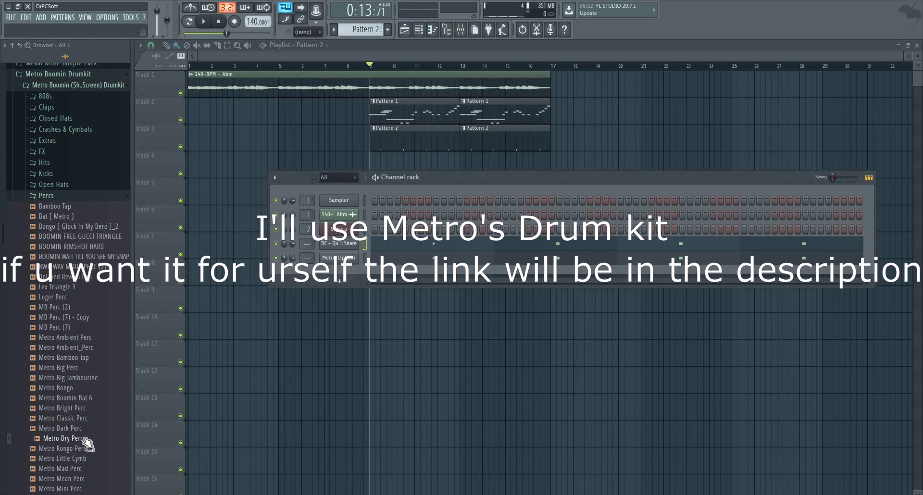
{"action": "left_click_drag", "start_coordinate": [87, 441], "coordinate": [354, 274]}
{"action": "key", "text": "space"}
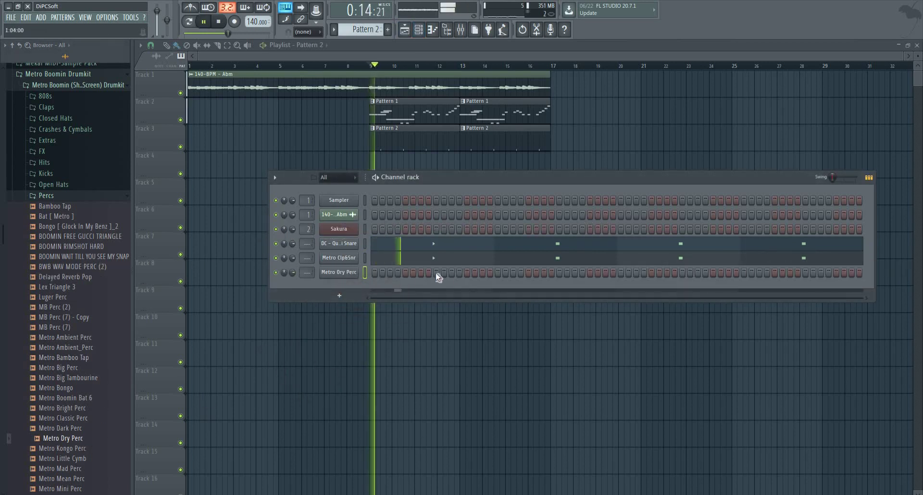
Try several positions for the Metro Dry Perc hits, settle on steps 19 and 23 of Pattern 2 and play the beat.
{"action": "left_click", "coordinate": [497, 273]}
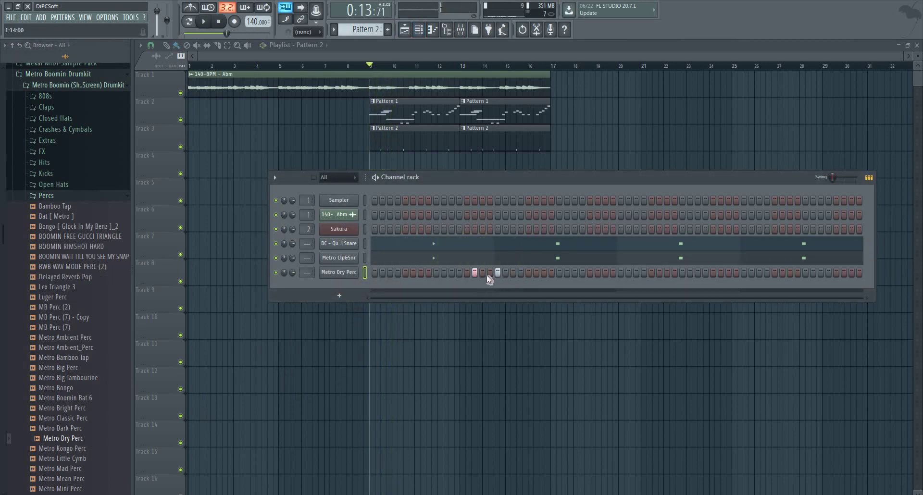
{"action": "key", "text": "space"}
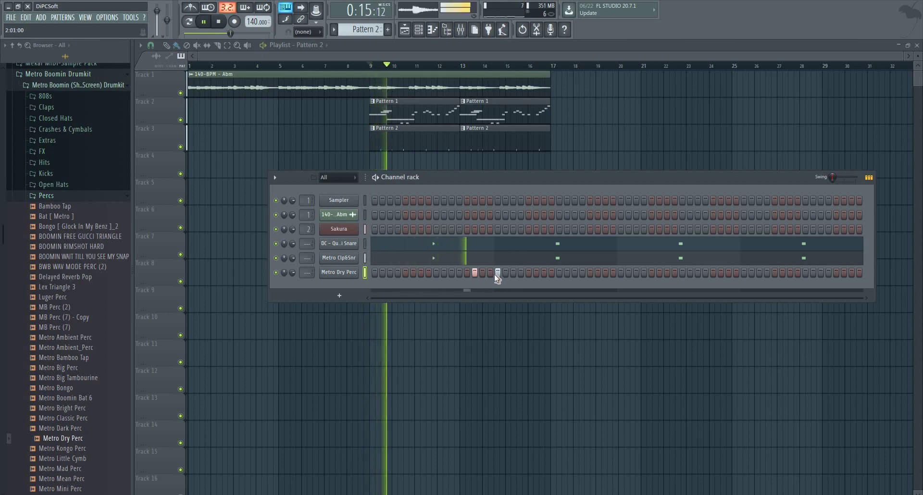
{"action": "key", "text": "space"}
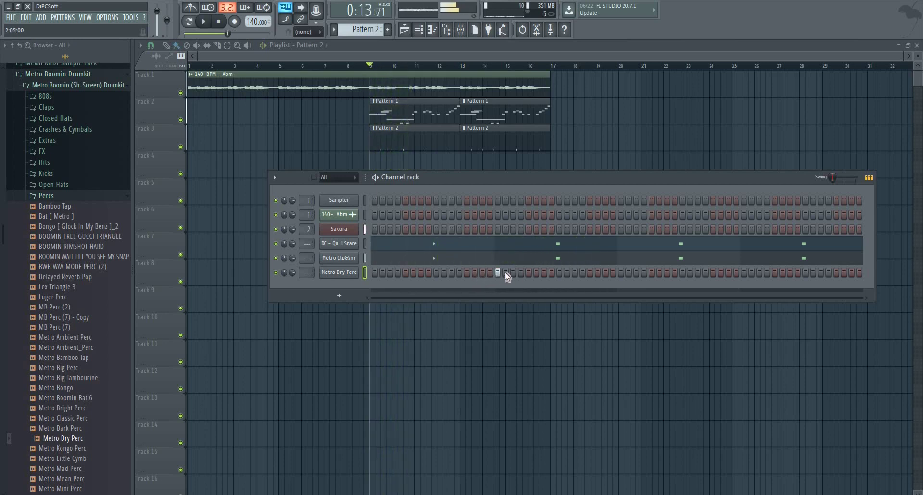
{"action": "left_click", "coordinate": [528, 272]}
{"action": "key", "text": "space"}
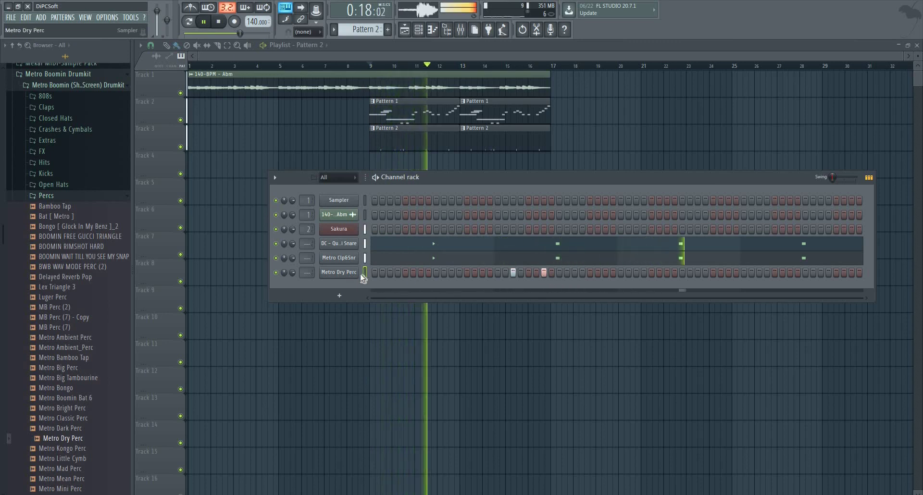
Add a Metro Dry Perc note at step 7 of bar 4 in the piano roll and lower its velocity.
{"action": "key", "text": "F7"}
{"action": "key", "text": "space"}
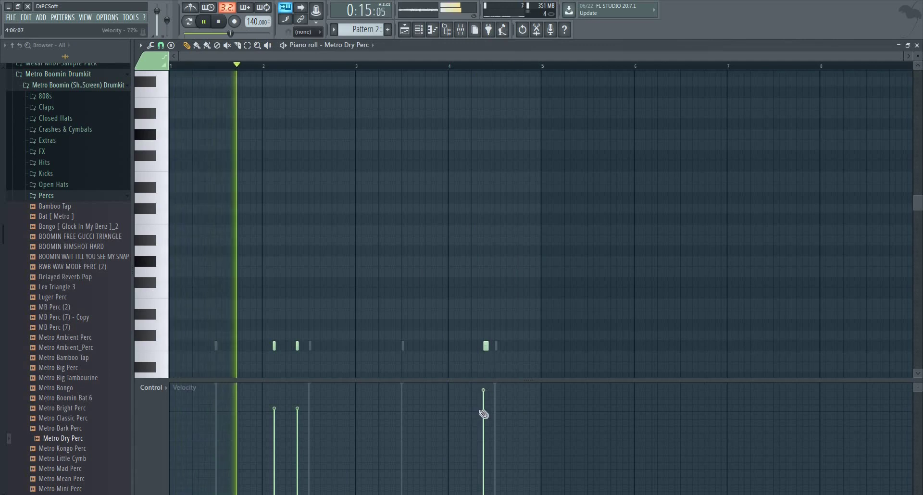
{"action": "left_click", "coordinate": [482, 409]}
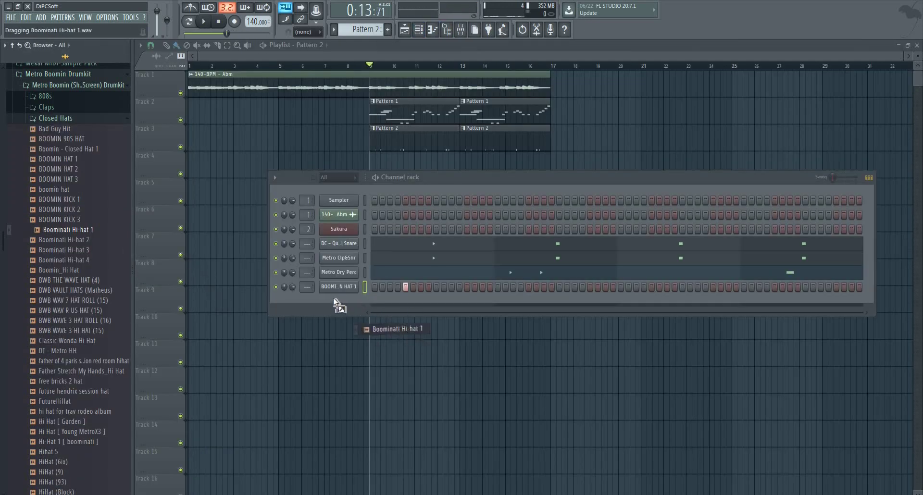
Add Boominati Hi-hat 1 as a new channel and fill it with a hit every 4 steps.
{"action": "left_click_drag", "start_coordinate": [335, 302], "coordinate": [337, 301]}
{"action": "right_click", "coordinate": [359, 303]}
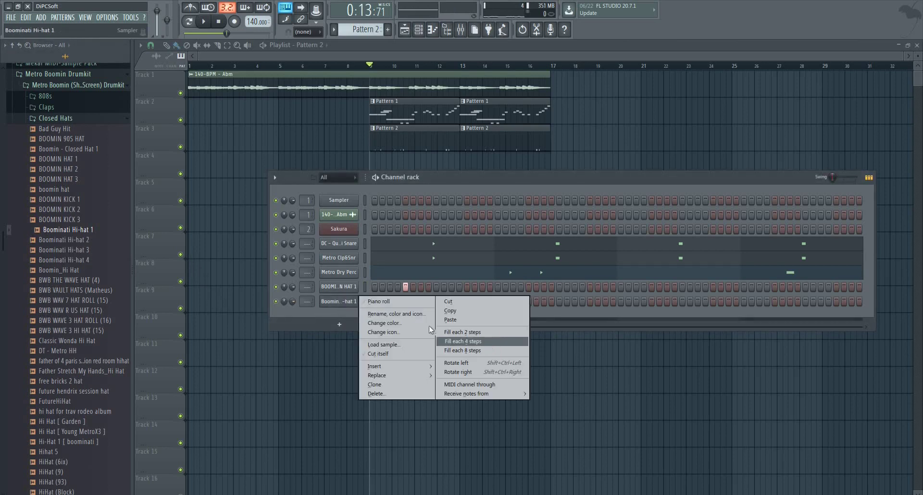
{"action": "left_click", "coordinate": [461, 341]}
Rework the Boominati Hi-hat 1 notes with a fast roll of falling velocities at the start of bar 2 and lower-pitched hits in bars 2 and 3.
{"action": "right_click", "coordinate": [355, 301]}
{"action": "left_click", "coordinate": [386, 303]}
{"action": "key", "text": "space"}
{"action": "key", "text": "ctrl+a"}
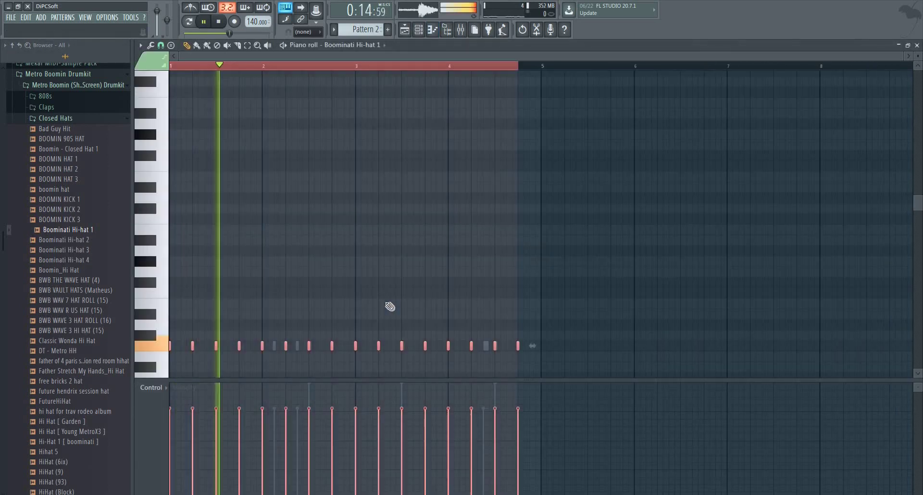
{"action": "left_click_drag", "start_coordinate": [216, 346], "coordinate": [229, 344]}
{"action": "scroll", "coordinate": [229, 345], "scroll_direction": "down", "scroll_amount": 1}
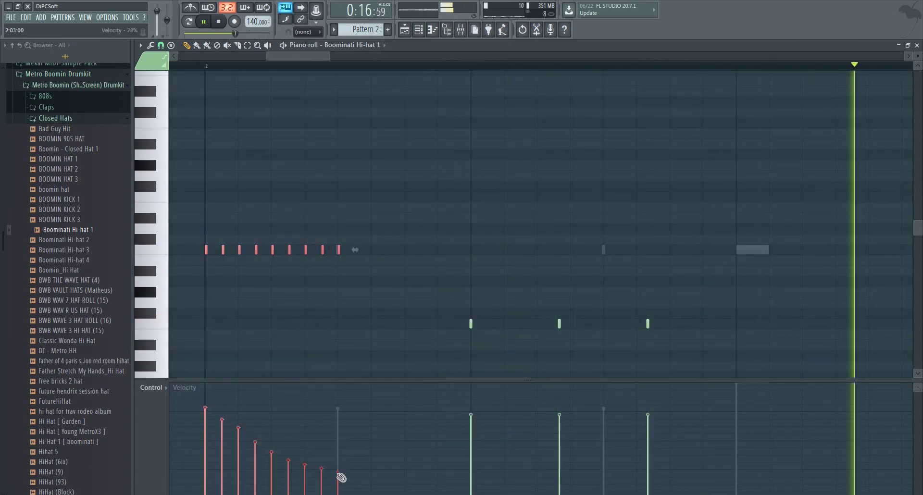
{"action": "right_click", "coordinate": [372, 303]}
{"action": "scroll", "coordinate": [372, 304], "scroll_direction": "down", "scroll_amount": 4}
{"action": "key", "text": "space"}
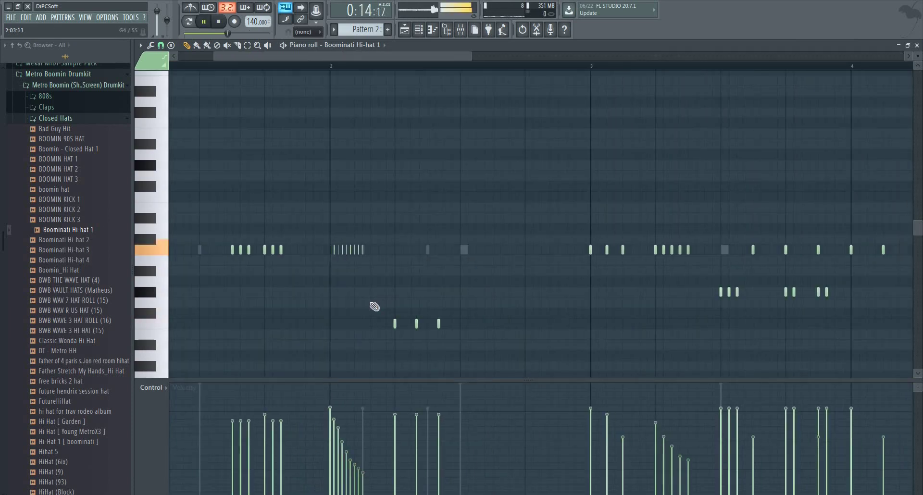
Fill the gap in bar 2 with C5 hi-hat hits on steps 11, 13 and 15 and play the pattern.
{"action": "scroll", "coordinate": [371, 304], "scroll_direction": "down", "scroll_amount": 3}
{"action": "scroll", "coordinate": [371, 304], "scroll_direction": "up", "scroll_amount": 3}
{"action": "scroll", "coordinate": [513, 296], "scroll_direction": "down", "scroll_amount": 2}
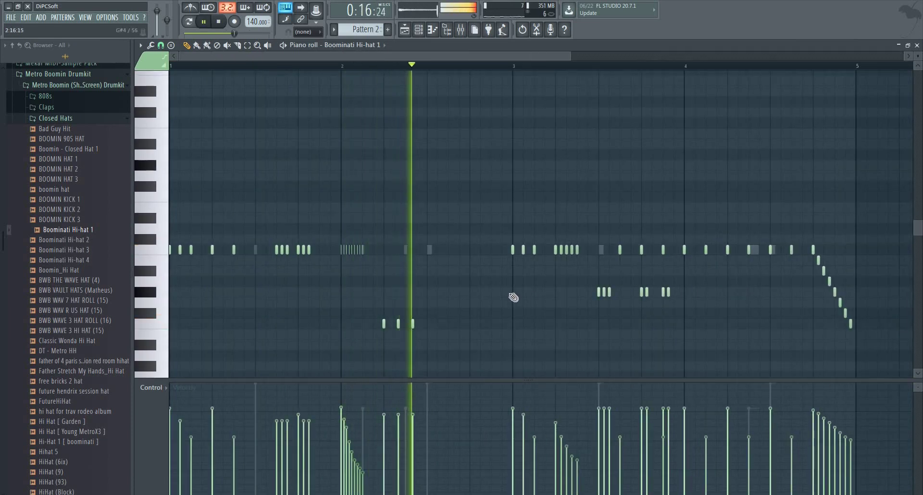
{"action": "scroll", "coordinate": [513, 296], "scroll_direction": "up", "scroll_amount": 3}
{"action": "key", "text": "space"}
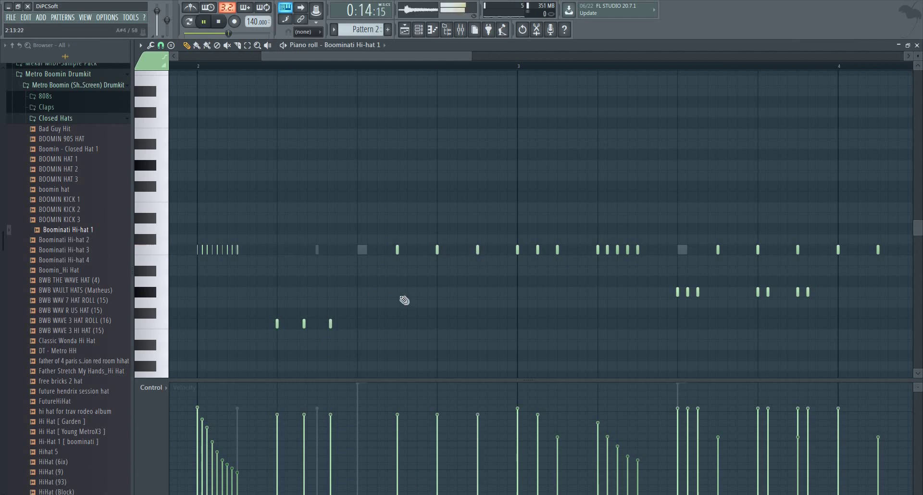
{"action": "scroll", "coordinate": [404, 300], "scroll_direction": "down", "scroll_amount": 2}
{"action": "key", "text": "space"}
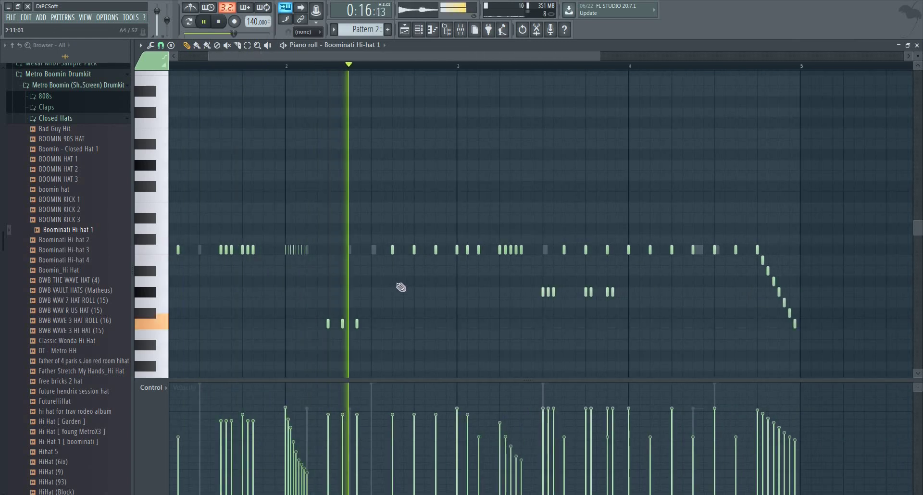
{"action": "scroll", "coordinate": [371, 285], "scroll_direction": "down", "scroll_amount": 2}
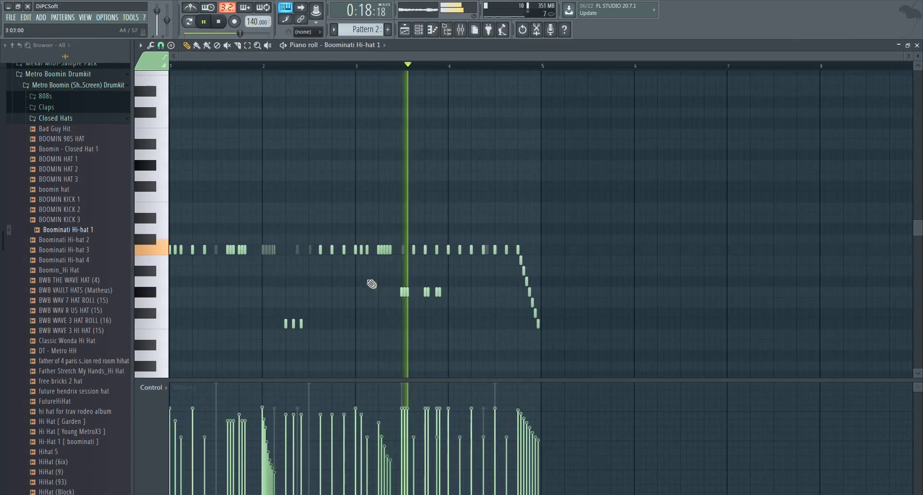
Audition the vocal samples in the drum kit's Vox folder against the beat.
{"action": "left_click", "coordinate": [427, 32]}
{"action": "left_click", "coordinate": [57, 118]}
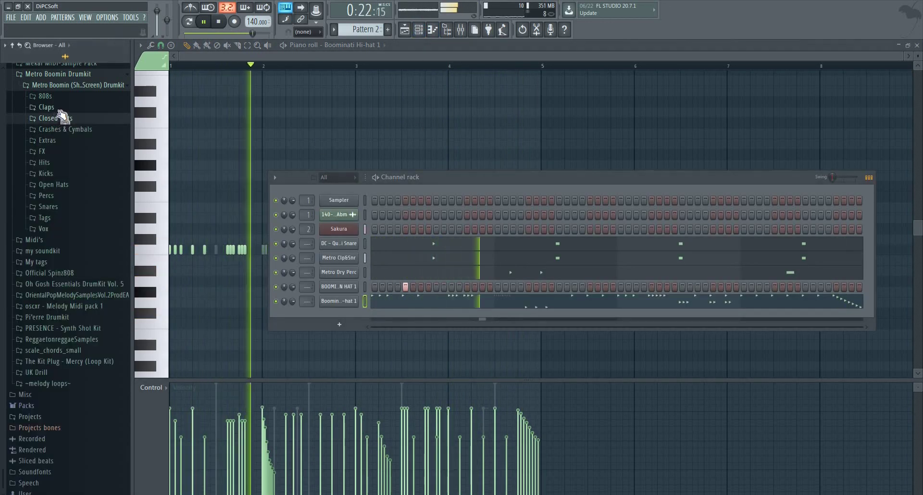
{"action": "left_click", "coordinate": [60, 229]}
{"action": "left_click", "coordinate": [62, 241]}
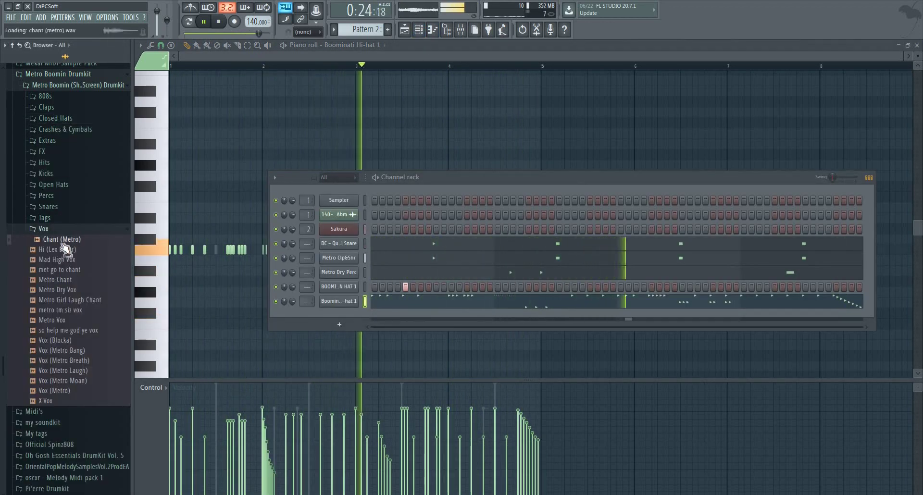
{"action": "left_click", "coordinate": [66, 249]}
{"action": "key", "text": "space"}
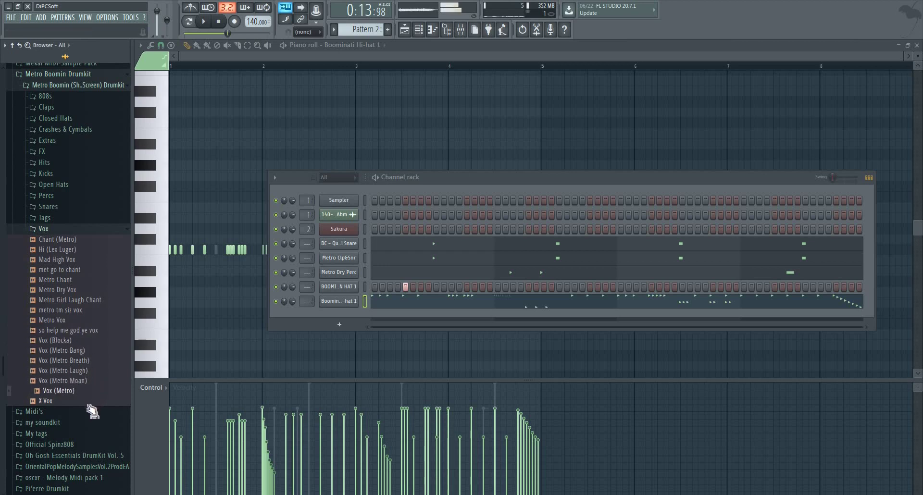
Browse the Tags, Percs, Extras and Crashes & Cymbals folders for further samples.
{"action": "left_click", "coordinate": [62, 230]}
{"action": "left_click", "coordinate": [63, 219]}
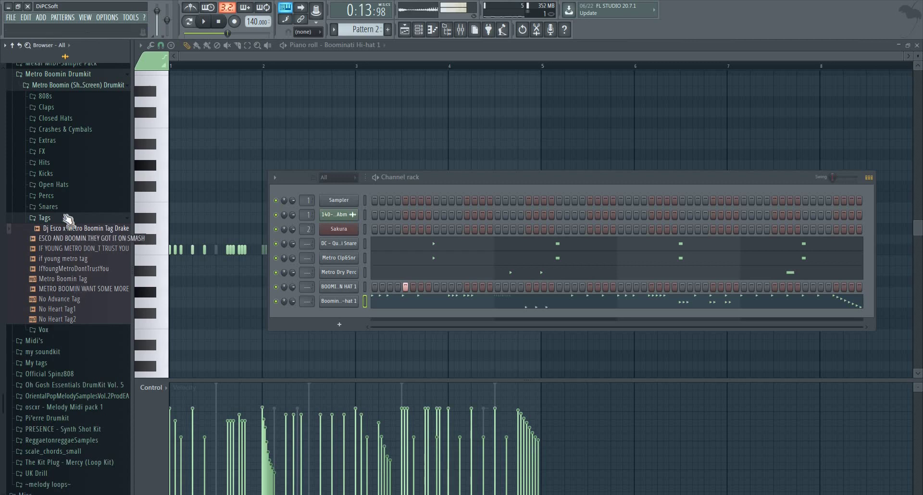
{"action": "left_click", "coordinate": [60, 197]}
{"action": "left_click", "coordinate": [64, 206]}
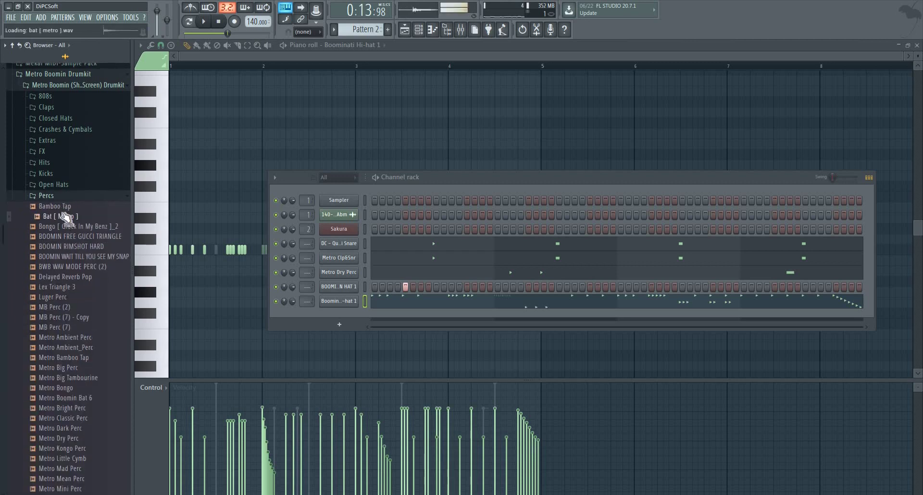
{"action": "left_click", "coordinate": [56, 140]}
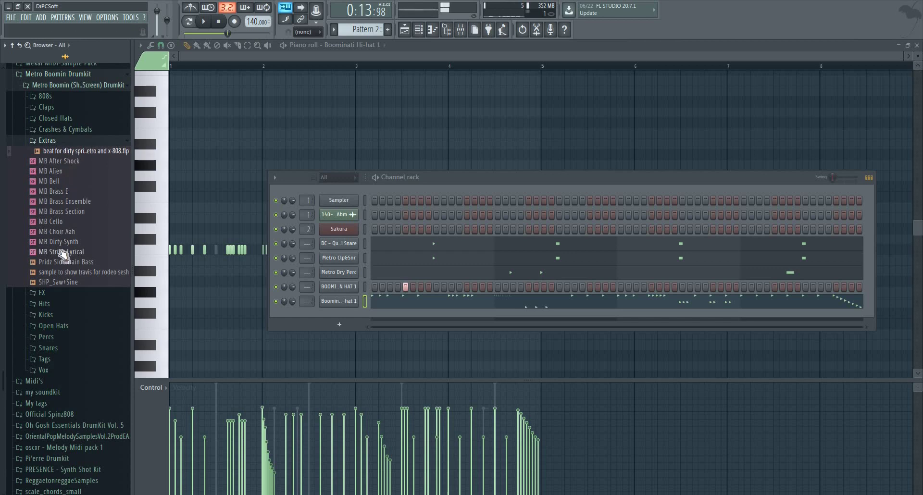
{"action": "left_click", "coordinate": [67, 130]}
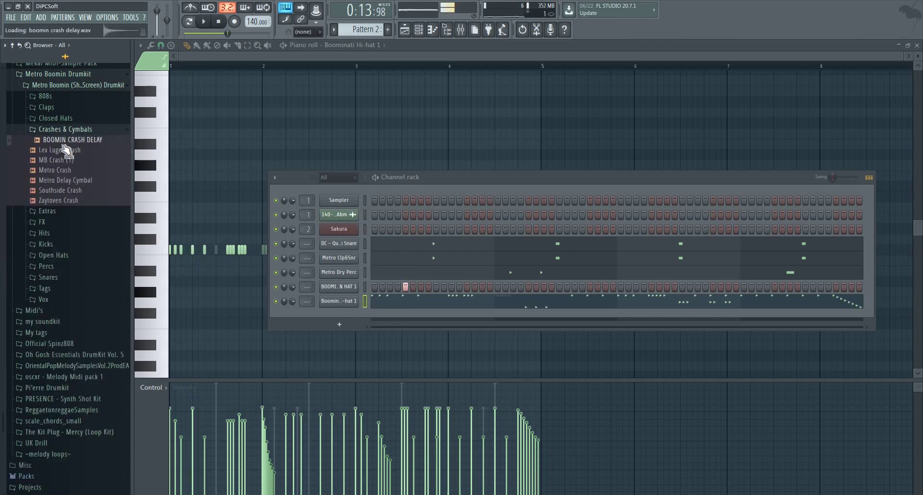
Audition the 808s, add Metro Boomin' 808 (C) as a channel and write a four-bar bassline of G#5, E5, C#5 and A#5 notes in Pattern 1.
{"action": "left_click", "coordinate": [57, 97]}
{"action": "left_click", "coordinate": [60, 107]}
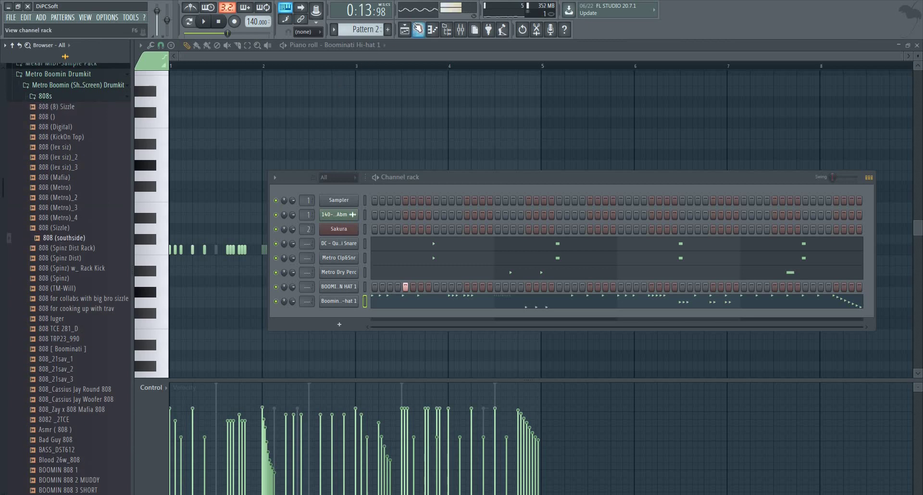
{"action": "left_click", "coordinate": [418, 30]}
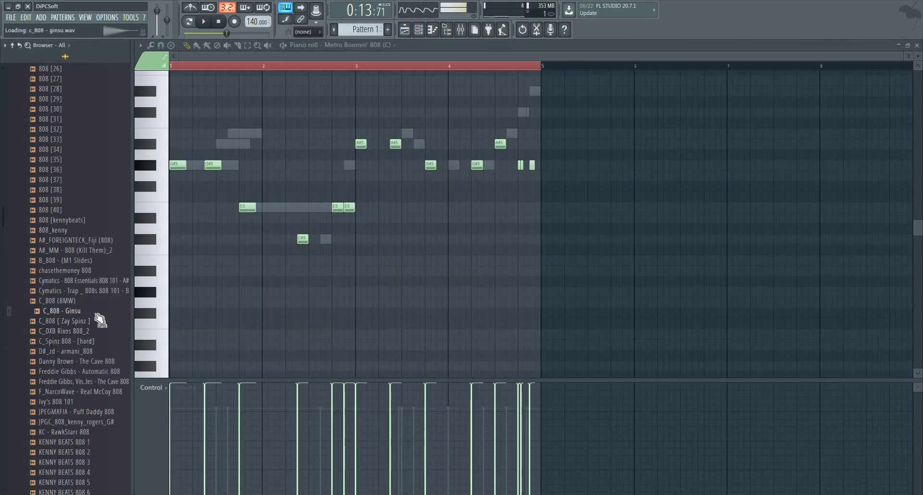
Replace the Metro Boomin' 808 (C) channel's sample with C_808 - Ginsu and play the pattern.
{"action": "key", "text": "F6"}
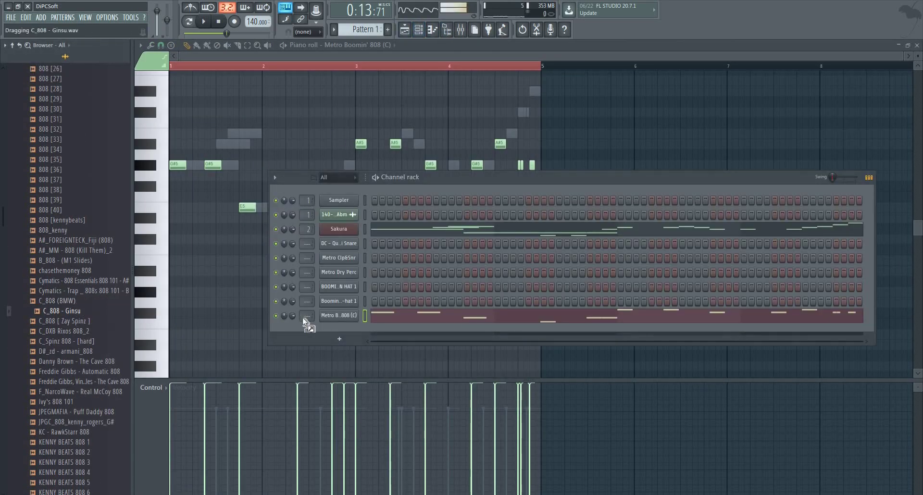
{"action": "left_click_drag", "start_coordinate": [348, 320], "coordinate": [350, 319]}
{"action": "right_click", "coordinate": [350, 317]}
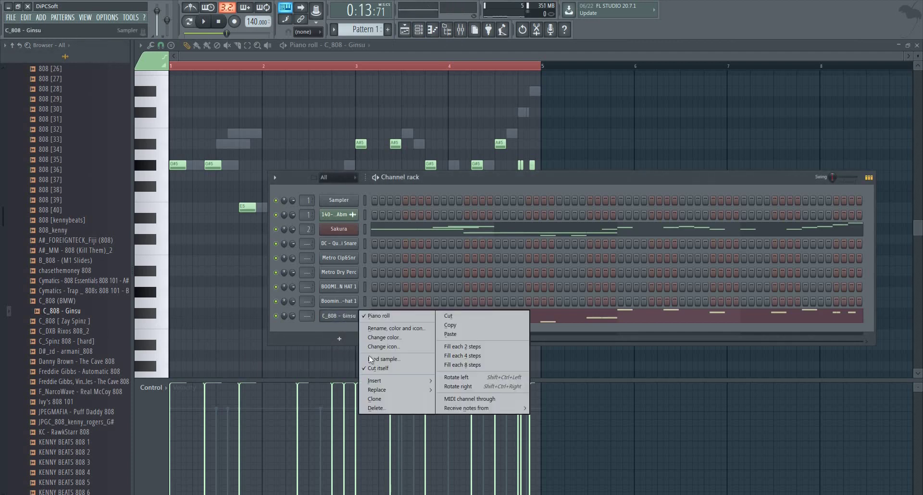
{"action": "left_click", "coordinate": [319, 330]}
{"action": "key", "text": "space"}
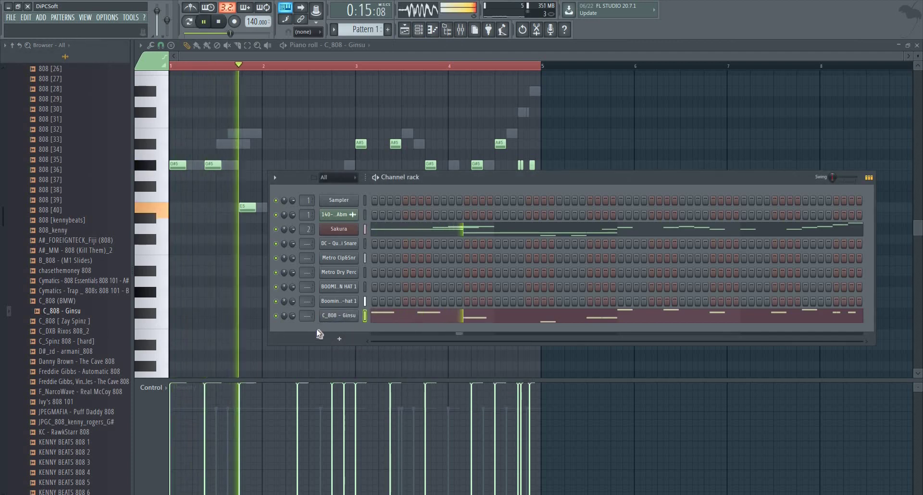
Try transposing all the 808 bassline notes down one octave, and move them back up.
{"action": "key", "text": "F6"}
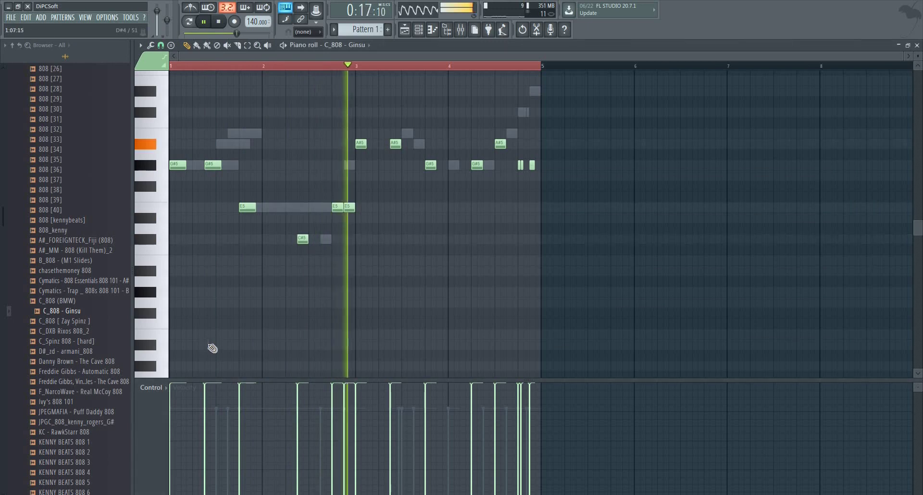
{"action": "key", "text": "ctrl+a"}
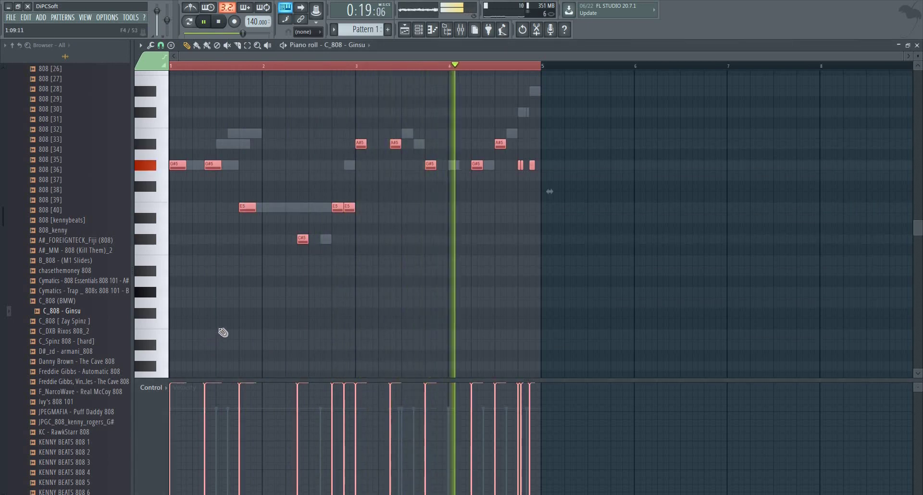
{"action": "key", "text": "ctrl+Down"}
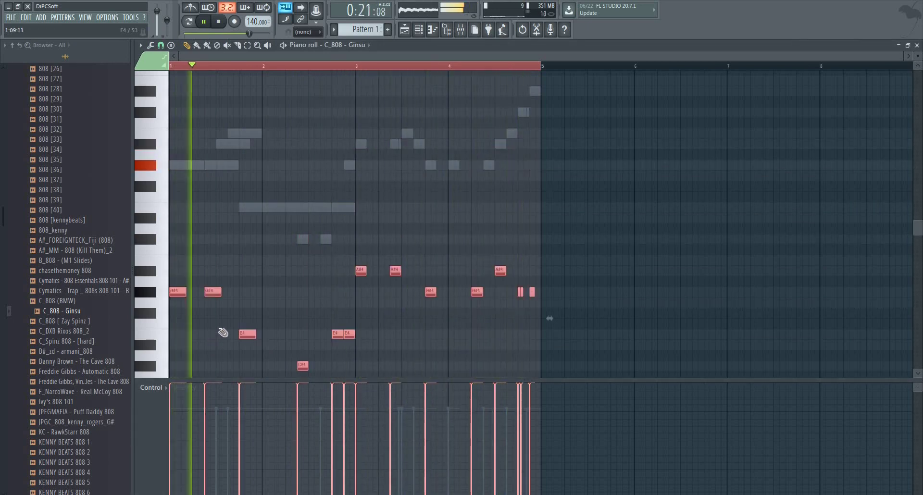
{"action": "key", "text": "ctrl+Up"}
{"action": "key", "text": "ctrl+d"}
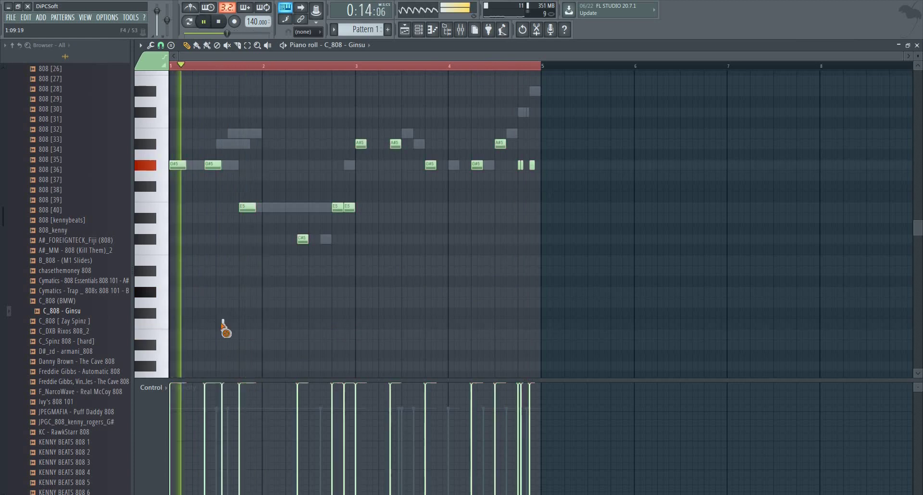
Add Denzel Curry, 6LACK - The Cave Kick from the Kenny Beats kit's Kicks folder as a new channel and open its piano roll.
{"action": "left_click", "coordinate": [413, 30]}
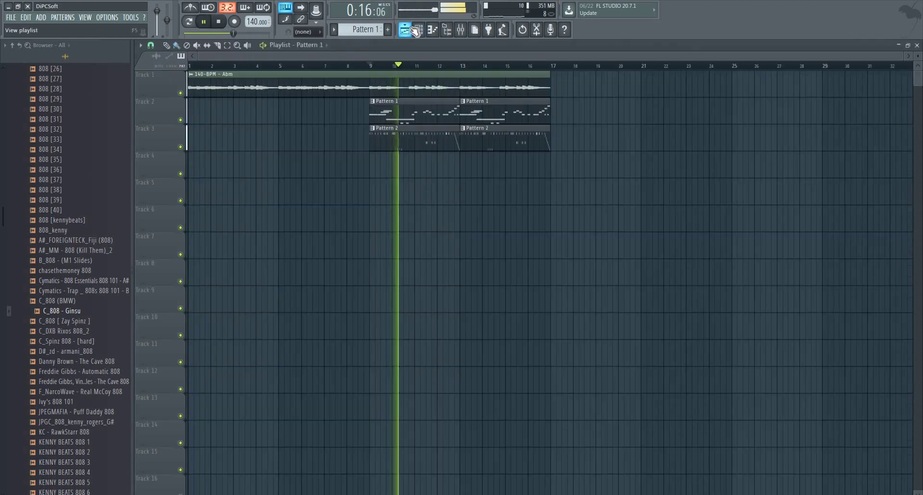
{"action": "left_click", "coordinate": [460, 30]}
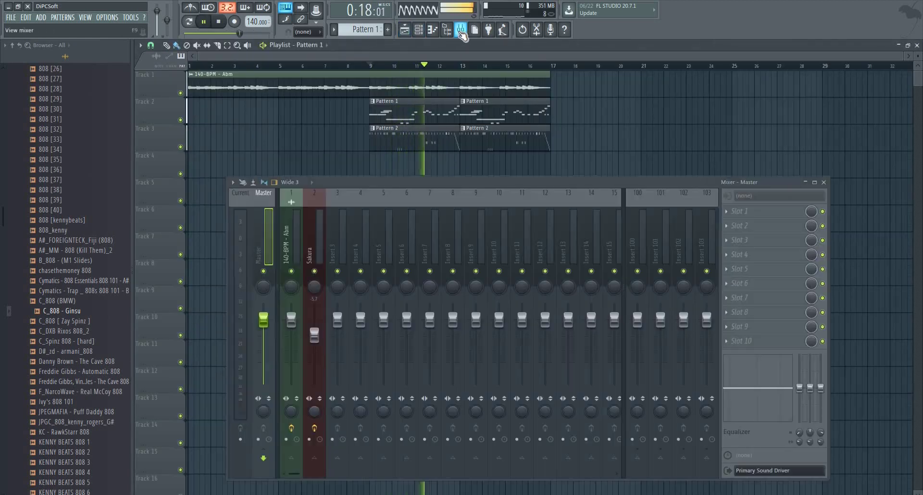
{"action": "left_click", "coordinate": [447, 30]}
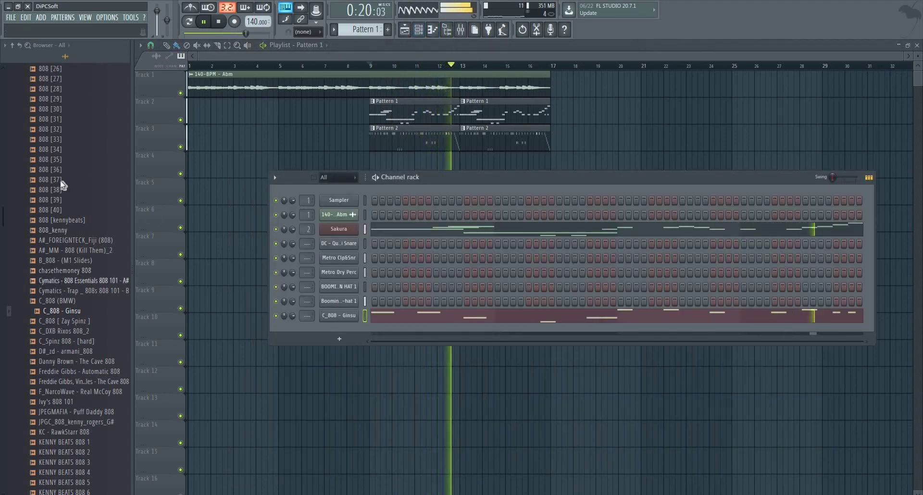
{"action": "scroll", "coordinate": [62, 178], "scroll_direction": "up", "scroll_amount": 10}
{"action": "left_click", "coordinate": [62, 129]}
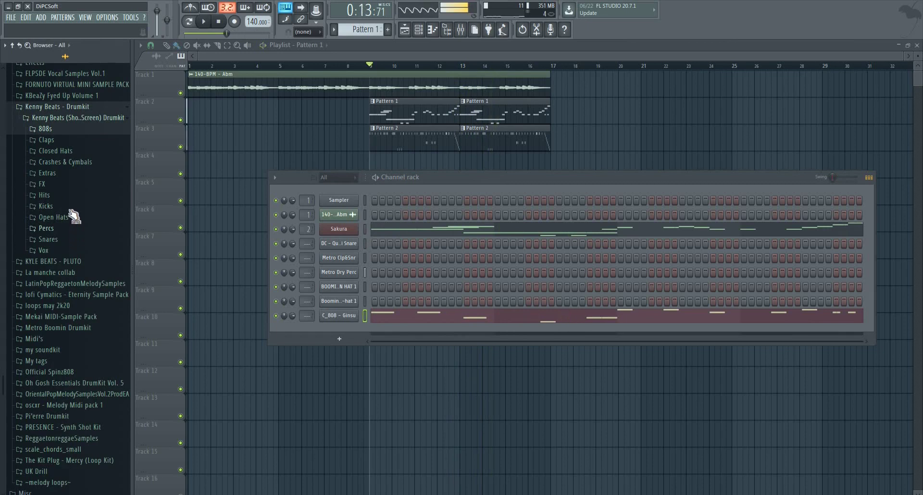
{"action": "left_click", "coordinate": [71, 207]}
{"action": "scroll", "coordinate": [75, 202], "scroll_direction": "down", "scroll_amount": 2}
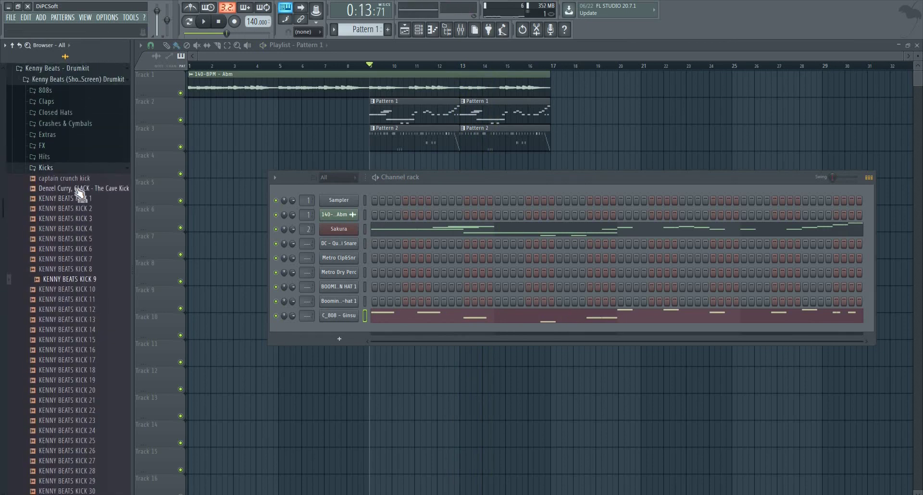
{"action": "left_click_drag", "start_coordinate": [340, 335], "coordinate": [365, 326]}
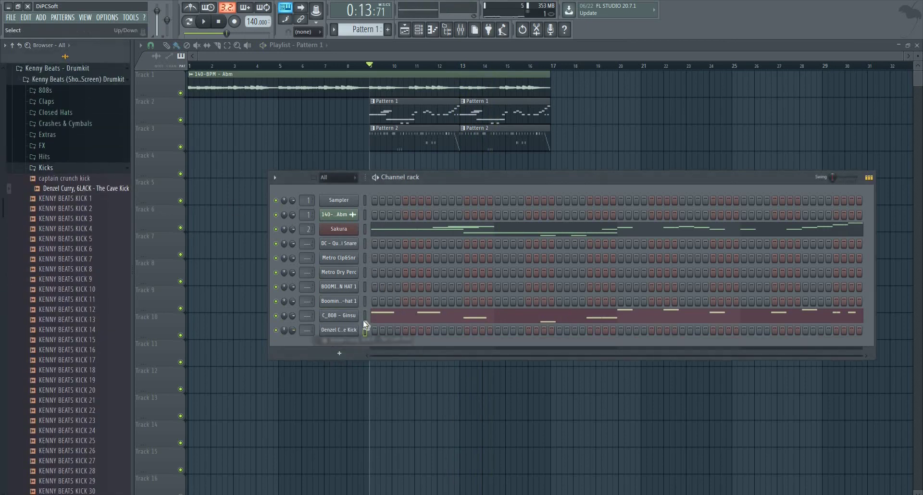
{"action": "right_click", "coordinate": [346, 331]}
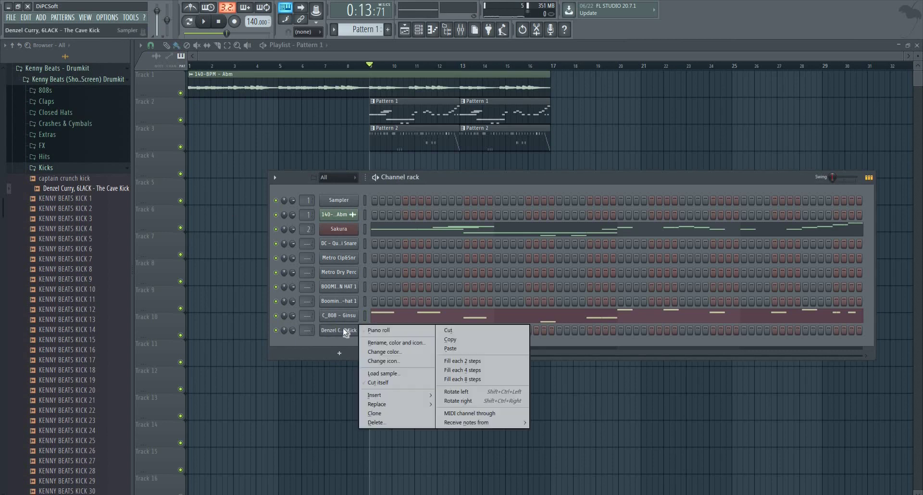
{"action": "left_click", "coordinate": [373, 330]}
Place C5 kick notes about three and a half steps long on steps 1 and 13 of bar 1, checking them by playback.
{"action": "scroll", "coordinate": [238, 276], "scroll_direction": "up", "scroll_amount": 3}
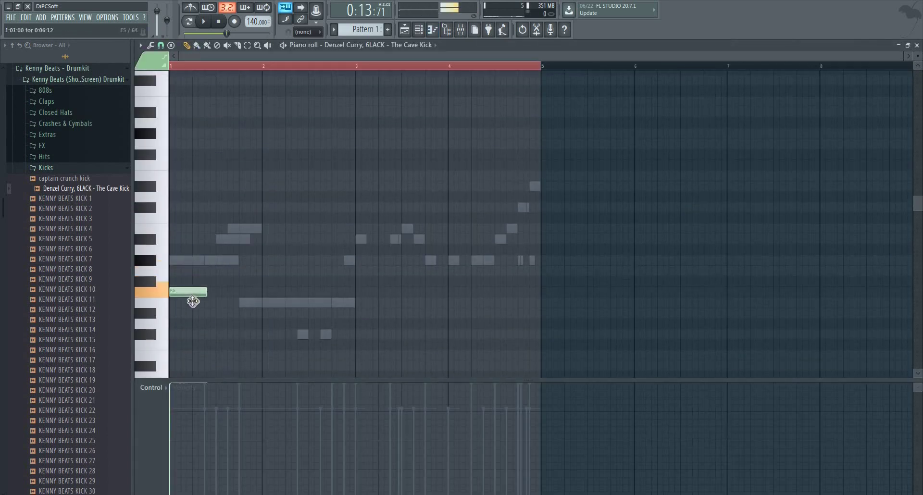
{"action": "scroll", "coordinate": [189, 350], "scroll_direction": "down", "scroll_amount": 3}
{"action": "key", "text": "space"}
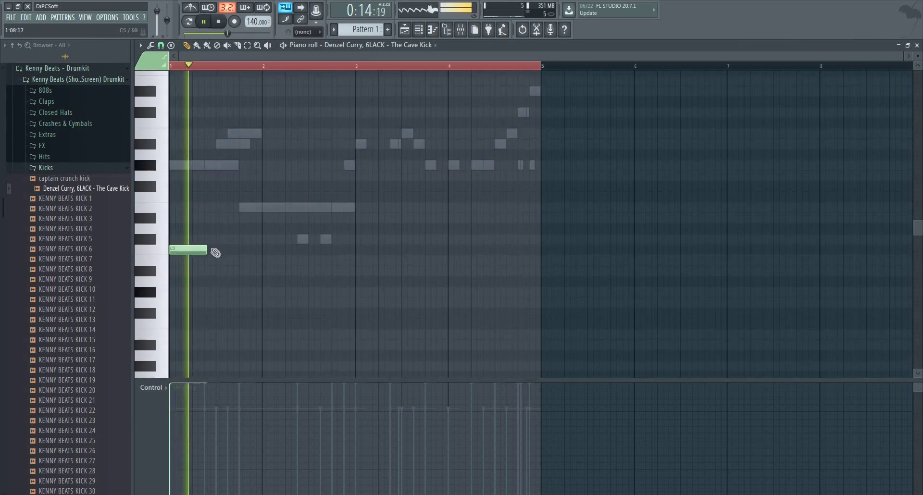
{"action": "left_click_drag", "start_coordinate": [206, 251], "coordinate": [189, 252]}
{"action": "key", "text": "space"}
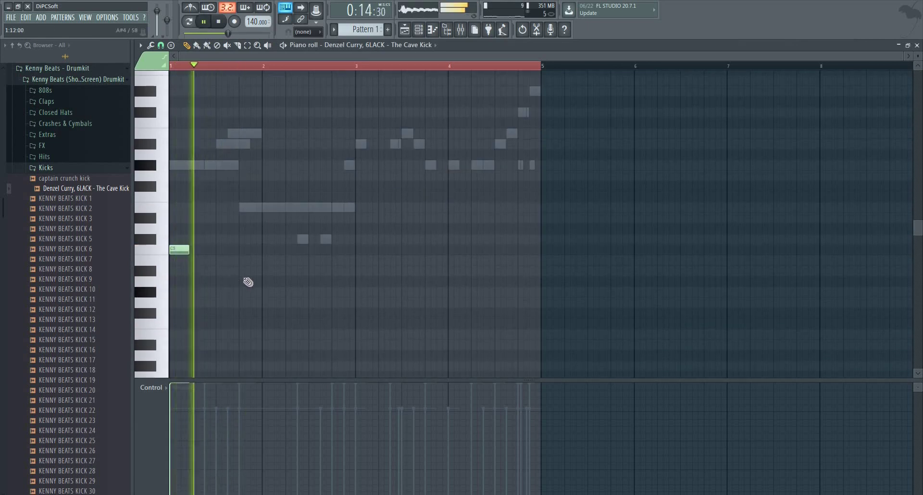
{"action": "key", "text": "space"}
{"action": "left_click", "coordinate": [240, 252]}
{"action": "key", "text": "space"}
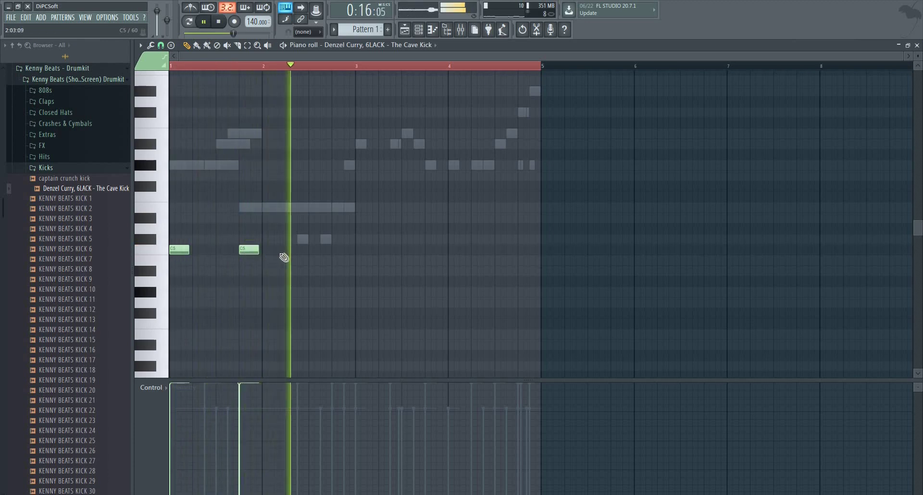
{"action": "key", "text": "space"}
{"action": "key", "text": "space"}
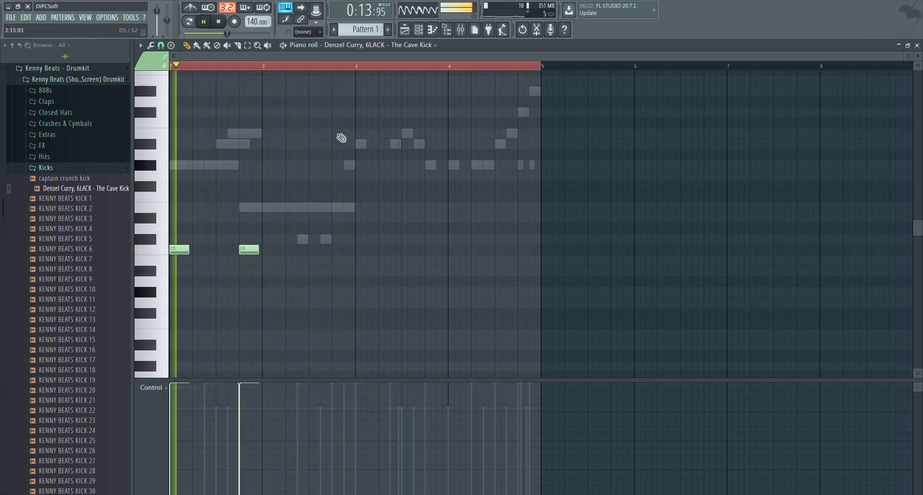
Add short C5 kicks on step 13 of bar 2 and step 1 of bar 3, removing the trial hit between them.
{"action": "left_click", "coordinate": [319, 68]}
{"action": "key", "text": "space"}
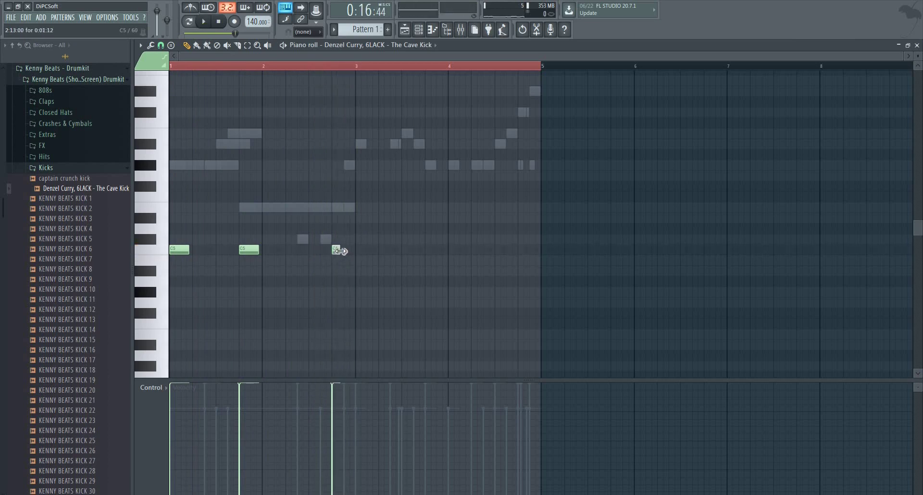
{"action": "key", "text": "space"}
{"action": "left_click", "coordinate": [348, 250]}
{"action": "left_click", "coordinate": [359, 250]}
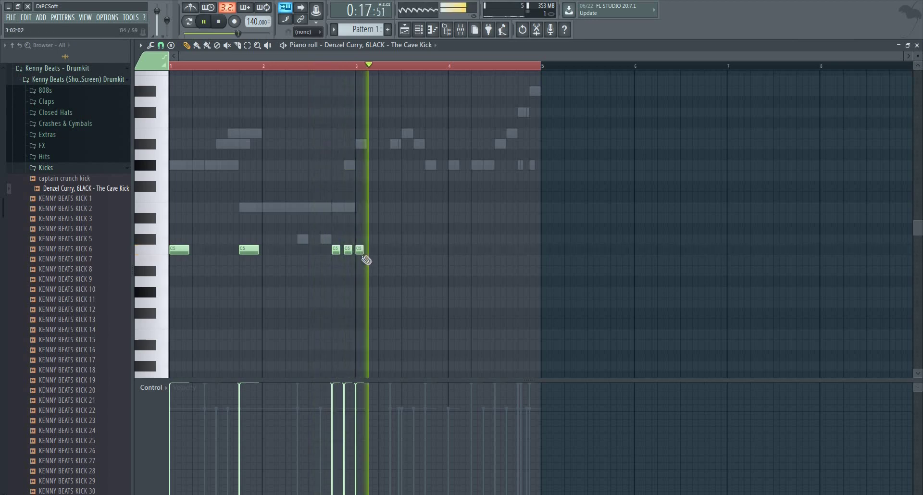
{"action": "key", "text": "space"}
{"action": "key", "text": "space"}
{"action": "key", "text": "space"}
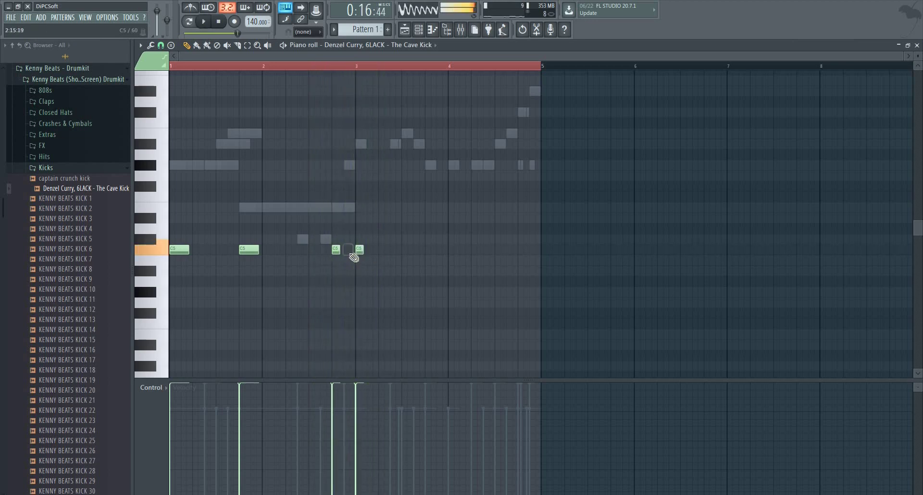
{"action": "right_click", "coordinate": [348, 250]}
{"action": "key", "text": "space"}
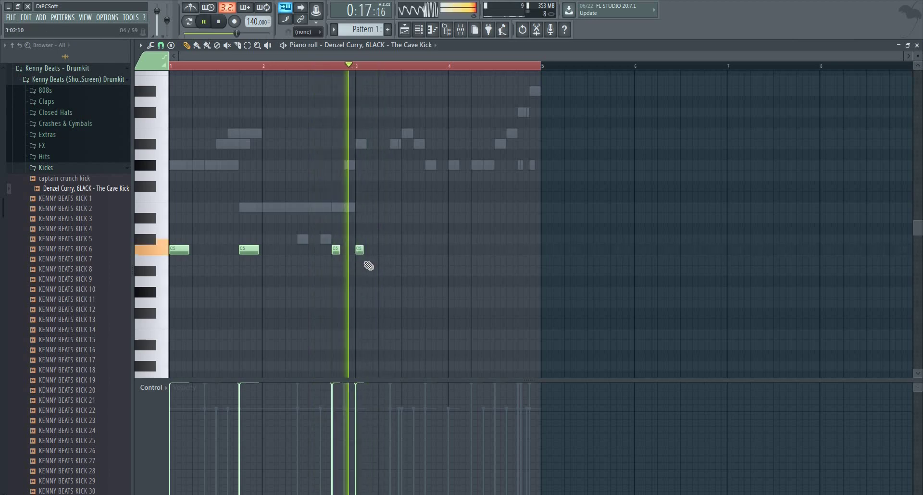
Add a C5 kick on step 7 of bar 3 and play the pattern.
{"action": "key", "text": "space"}
{"action": "left_click", "coordinate": [393, 250]}
{"action": "key", "text": "space"}
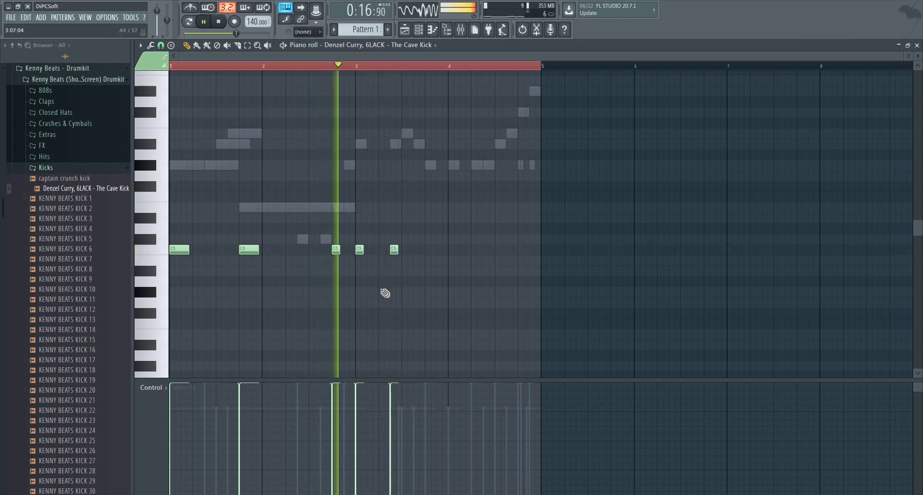
Add another short C5 kick on step 9 of bar 2 and listen to it in the pattern.
{"action": "left_click", "coordinate": [233, 67]}
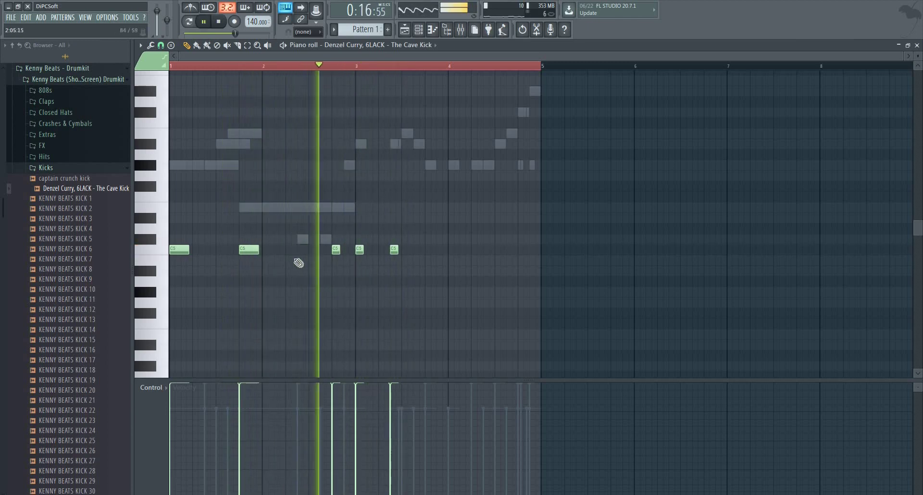
{"action": "key", "text": "space"}
{"action": "key", "text": "space"}
{"action": "scroll", "coordinate": [300, 257], "scroll_direction": "up", "scroll_amount": 1}
{"action": "scroll", "coordinate": [299, 256], "scroll_direction": "up", "scroll_amount": 3}
{"action": "left_click", "coordinate": [330, 251]}
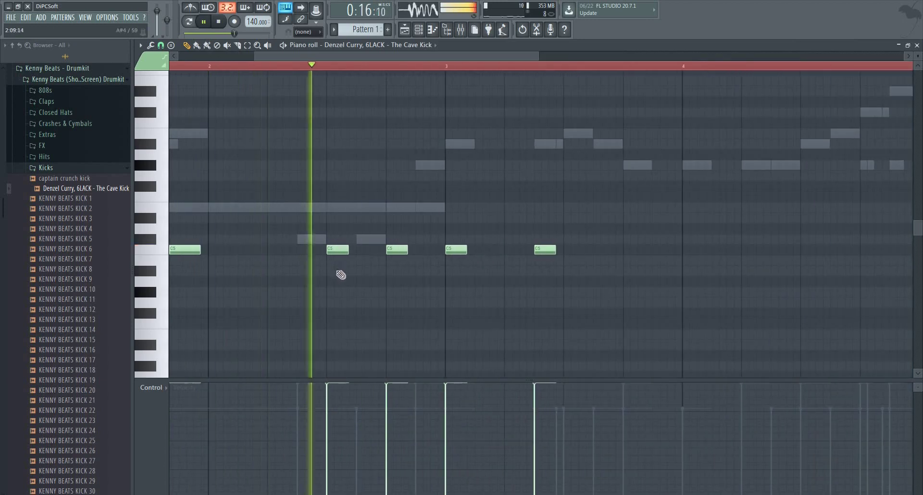
{"action": "scroll", "coordinate": [335, 271], "scroll_direction": "down", "scroll_amount": 4}
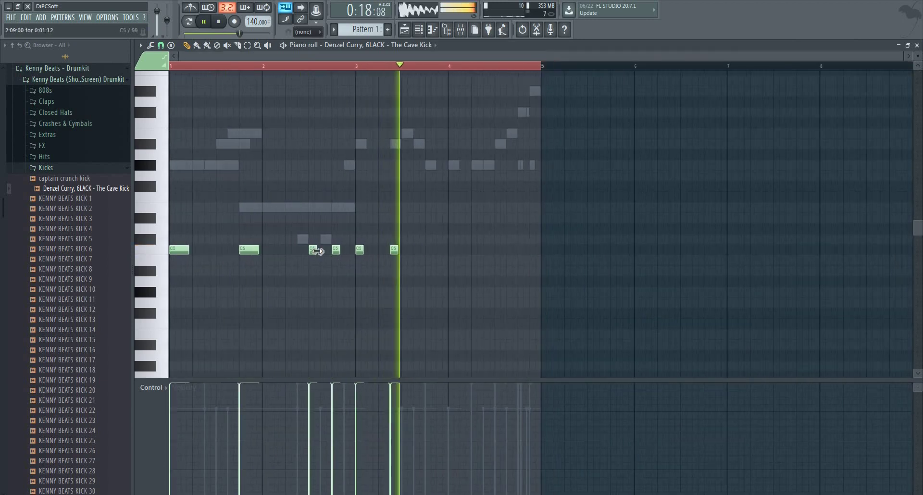
{"action": "key", "text": "space"}
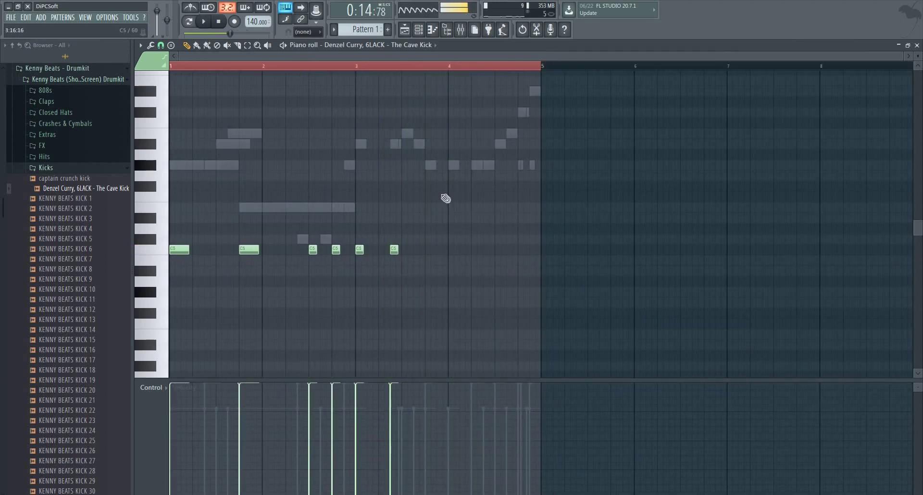
Add C5 kicks on step 15 of bar 3 and step 9 of bar 4, and play the result.
{"action": "key", "text": "space"}
{"action": "left_click", "coordinate": [397, 67]}
{"action": "key", "text": "space"}
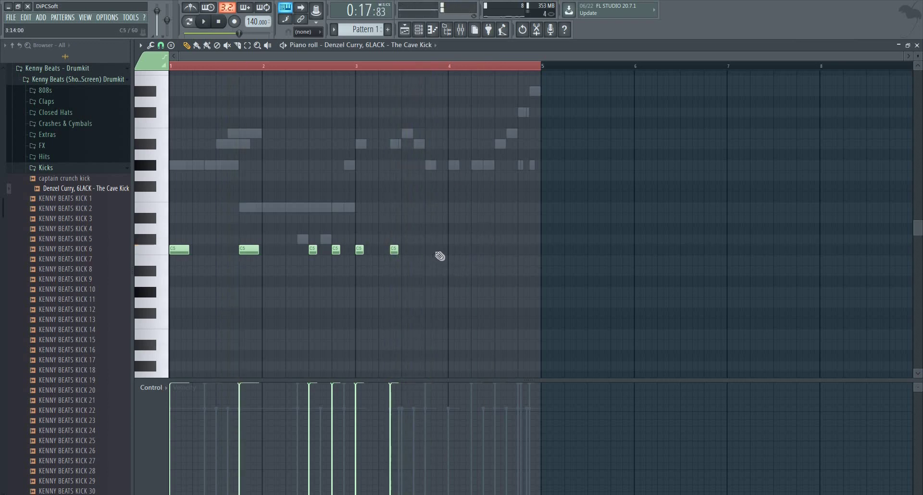
{"action": "left_click", "coordinate": [438, 251]}
{"action": "key", "text": "space"}
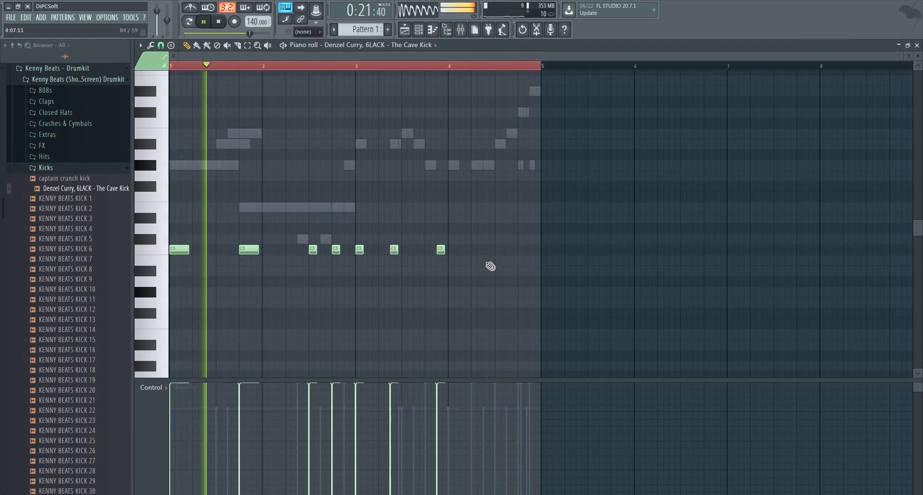
{"action": "left_click", "coordinate": [442, 65]}
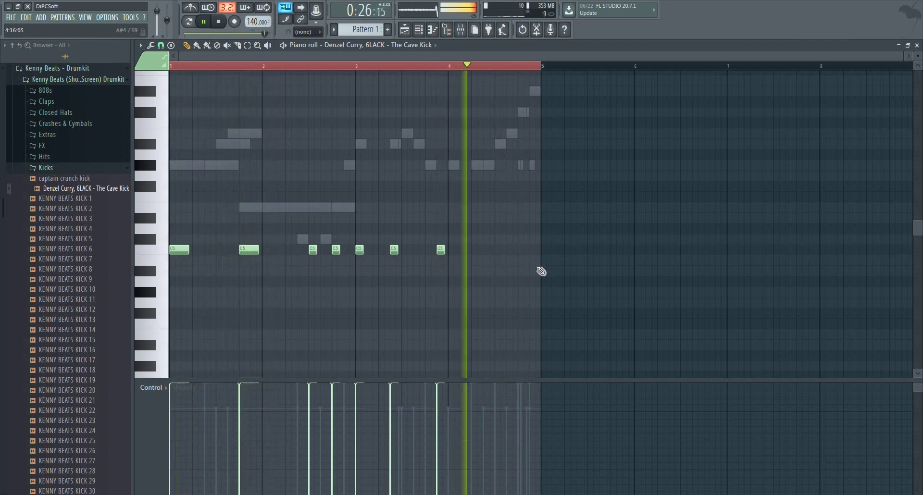
{"action": "key", "text": "space"}
{"action": "left_click", "coordinate": [495, 250]}
{"action": "key", "text": "space"}
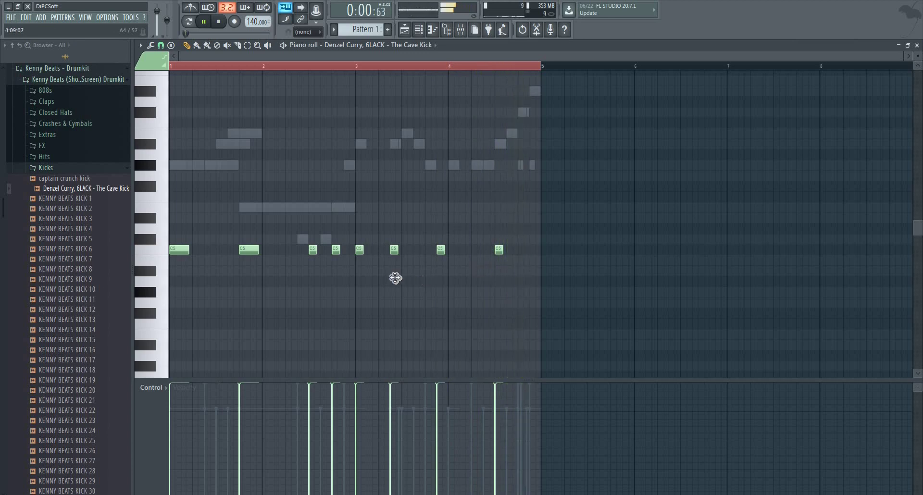
Return to the playlist and look through the Kenny Beats drumkit's Hits and FX folders for a transition sound.
{"action": "left_click", "coordinate": [407, 31]}
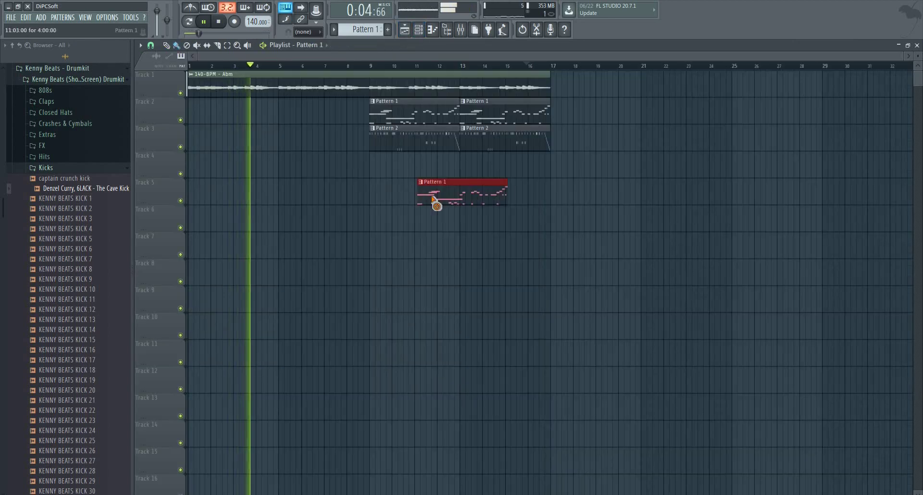
{"action": "left_click", "coordinate": [432, 29]}
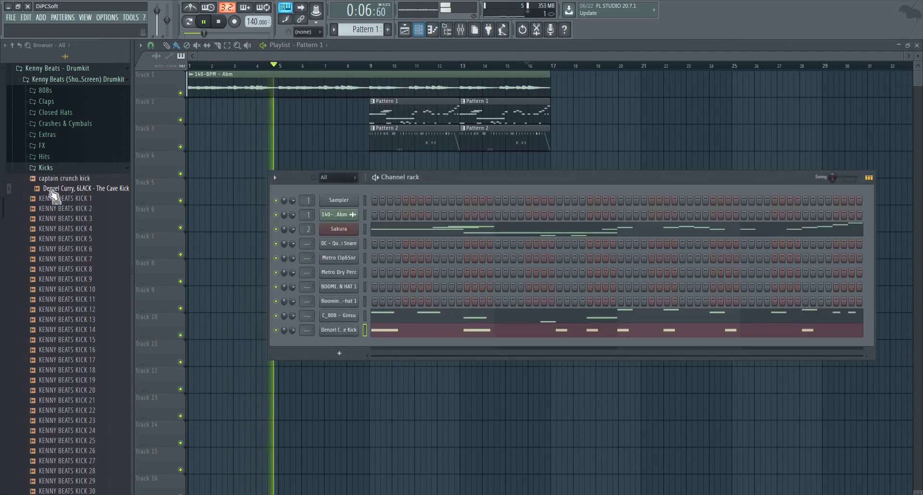
{"action": "left_click", "coordinate": [61, 168]}
{"action": "left_click", "coordinate": [63, 156]}
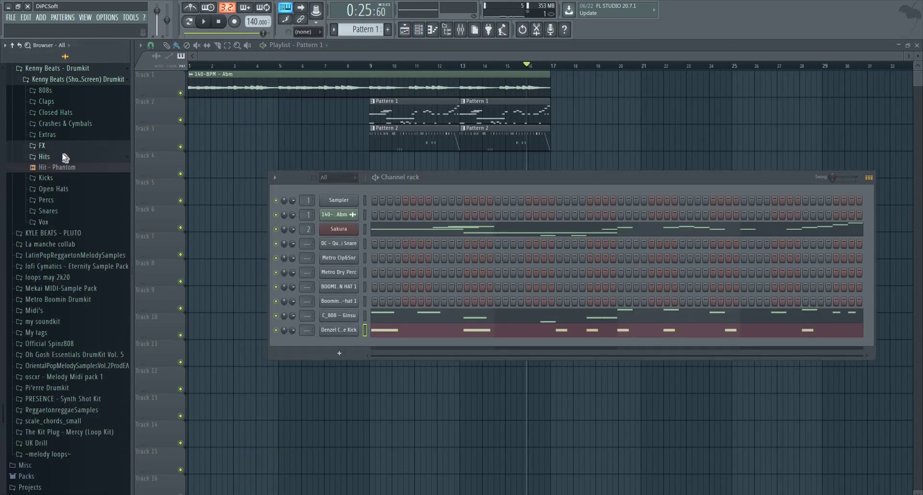
{"action": "left_click", "coordinate": [48, 145]}
{"action": "left_click", "coordinate": [65, 158]}
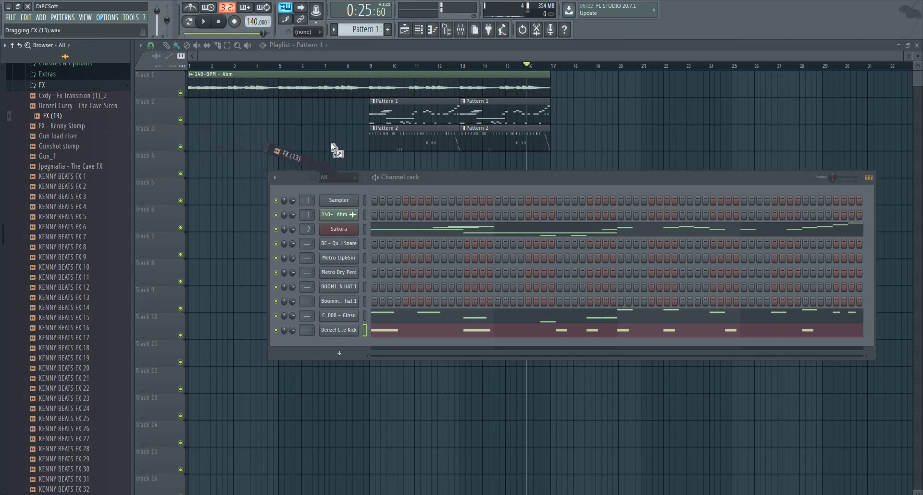
Place the FX (13) sample on Track 4 at the last beat before bar 9 and play the transition.
{"action": "left_click_drag", "start_coordinate": [331, 147], "coordinate": [330, 141]}
{"action": "scroll", "coordinate": [329, 139], "scroll_direction": "up", "scroll_amount": 3}
{"action": "left_click_drag", "start_coordinate": [410, 173], "coordinate": [415, 166]}
{"action": "key", "text": "space"}
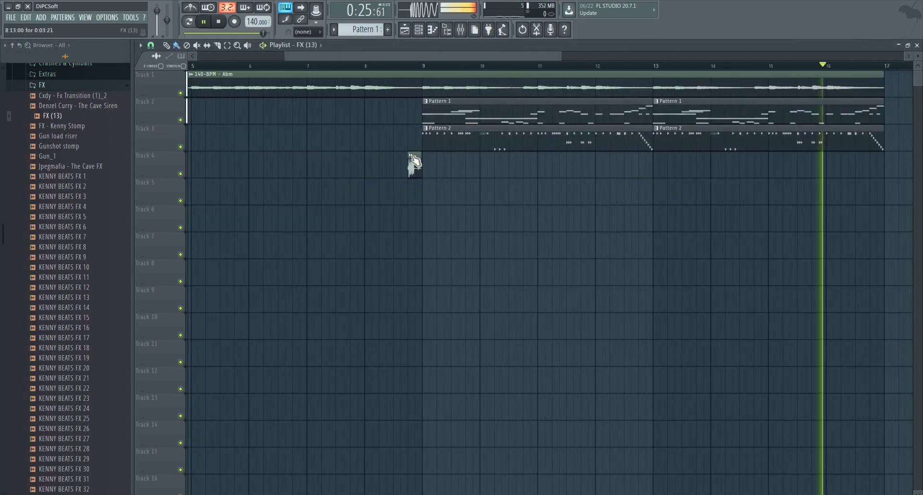
{"action": "left_click", "coordinate": [395, 65]}
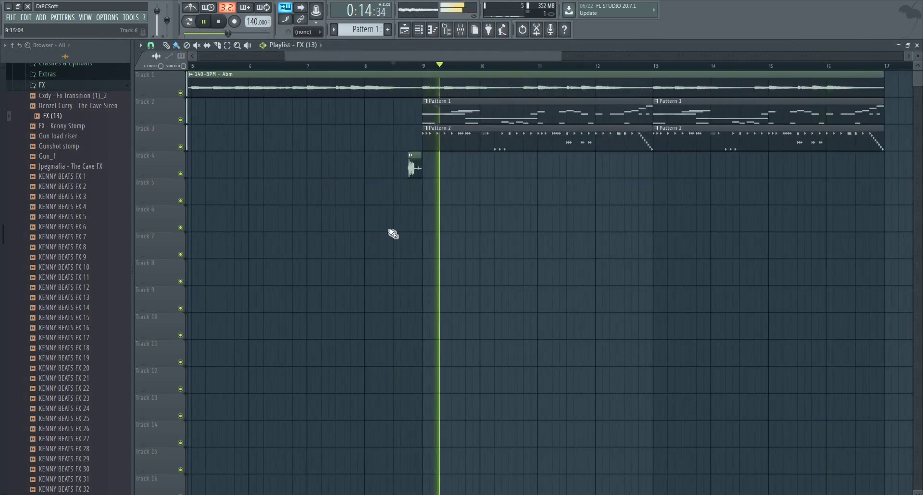
{"action": "scroll", "coordinate": [410, 167], "scroll_direction": "up", "scroll_amount": 2}
{"action": "key", "text": "space"}
{"action": "key", "text": "space"}
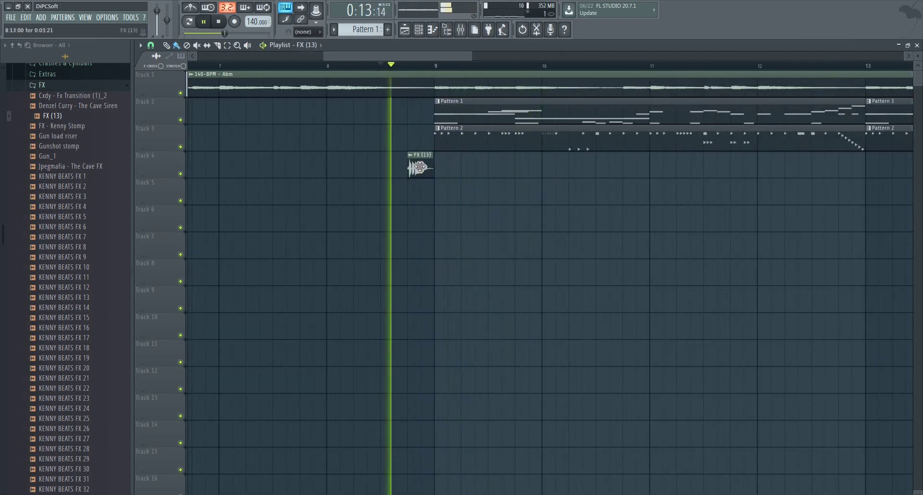
Try the FX (13) clip half a beat further along Track 4, listen to it, and undo the move.
{"action": "key", "text": "space"}
{"action": "left_click_drag", "start_coordinate": [420, 167], "coordinate": [434, 167]}
{"action": "key", "text": "space"}
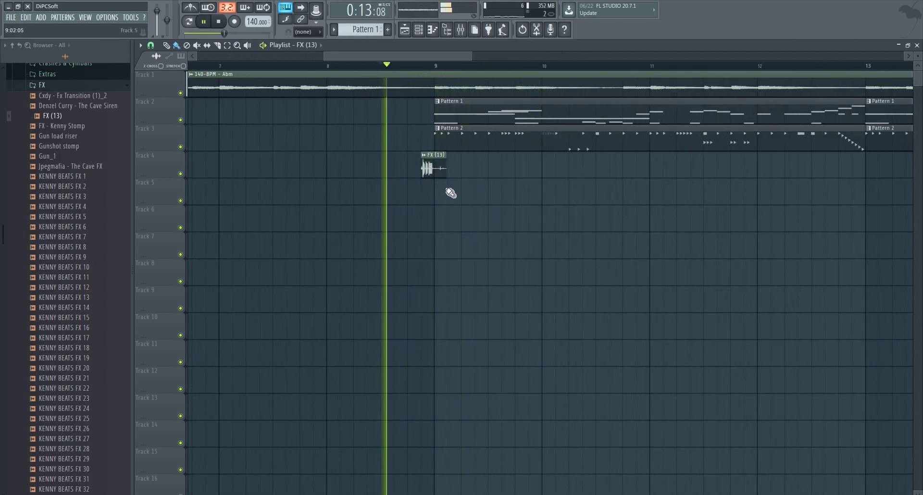
{"action": "key", "text": "space"}
{"action": "key", "text": "ctrl+z"}
{"action": "key", "text": "space"}
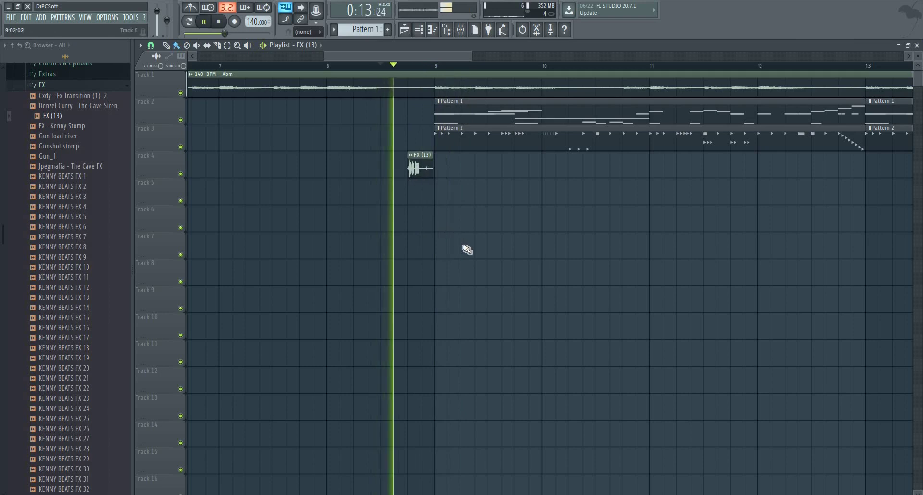
Place two Gun_1 samples back to back on Track 5, directly beneath the FX (13) clip, and play the transition.
{"action": "key", "text": "space"}
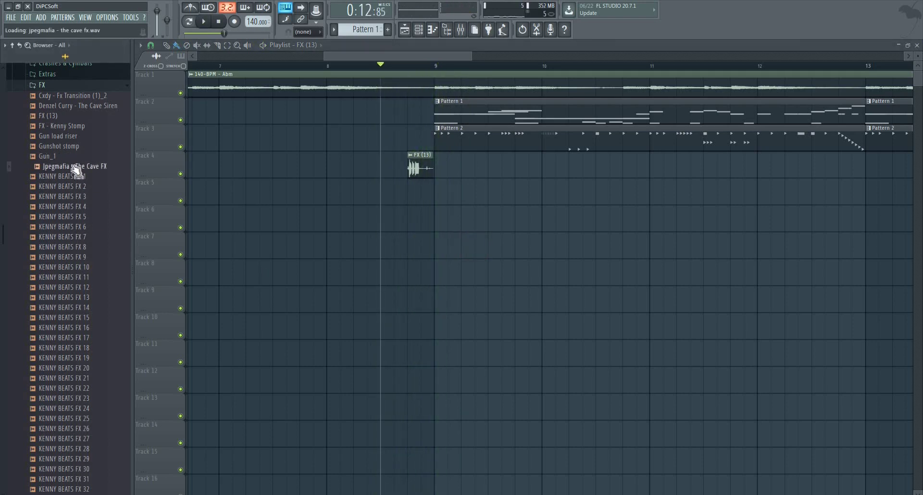
{"action": "key", "text": "space"}
{"action": "left_click_drag", "start_coordinate": [416, 192], "coordinate": [416, 197]}
{"action": "key", "text": "space"}
{"action": "key", "text": "space"}
{"action": "key", "text": "space"}
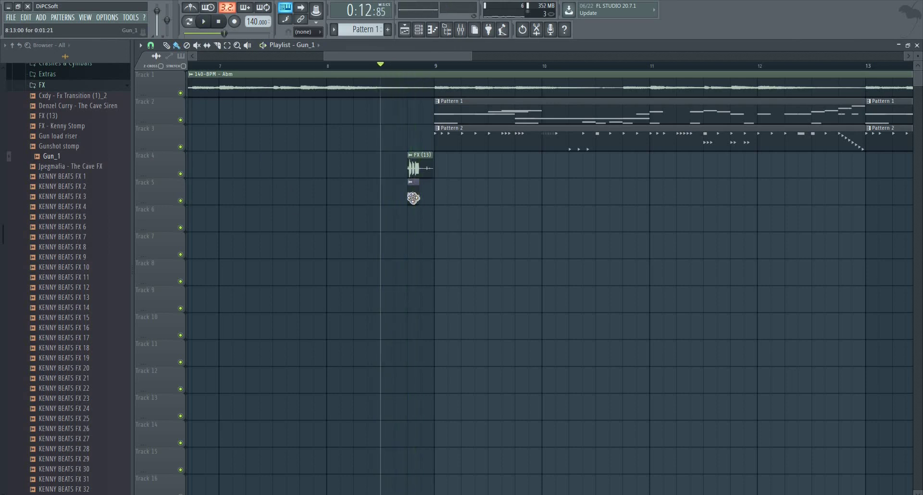
{"action": "key", "text": "space"}
{"action": "key", "text": "space"}
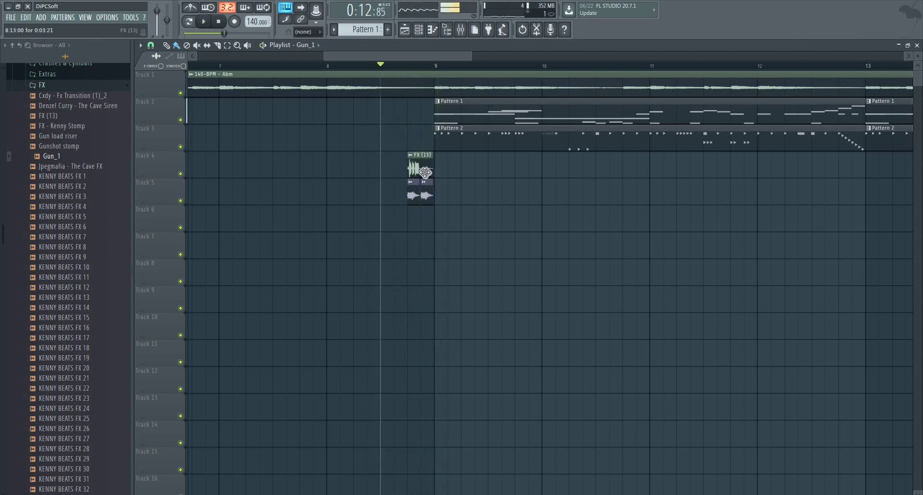
{"action": "key", "text": "space"}
Split Pattern 1 by channel, and split the percussion pattern Pattern 4 by channel too.
{"action": "right_click", "coordinate": [481, 212]}
{"action": "key", "text": "Escape"}
{"action": "key", "text": "space"}
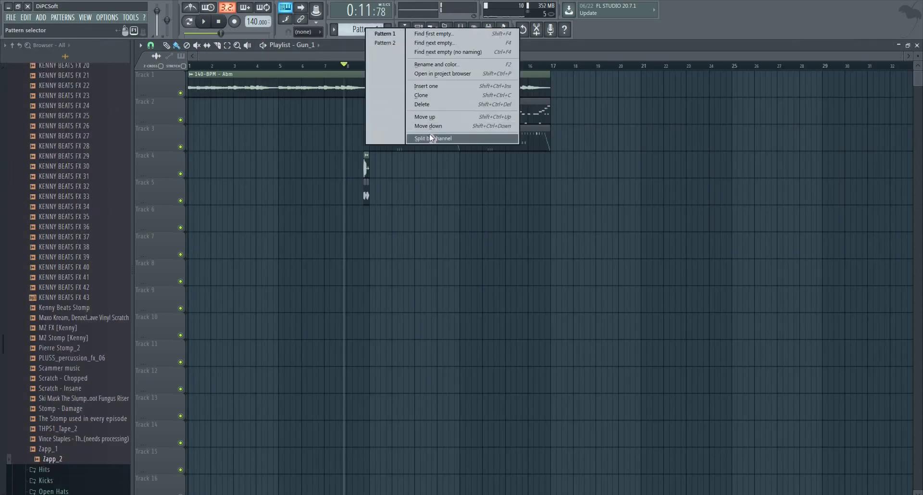
{"action": "left_click", "coordinate": [431, 138]}
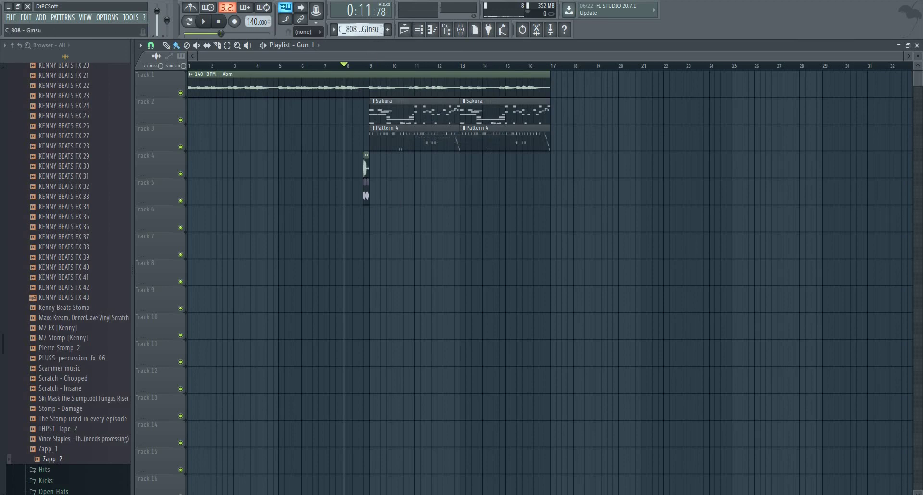
{"action": "right_click", "coordinate": [364, 34]}
{"action": "left_click", "coordinate": [356, 26]}
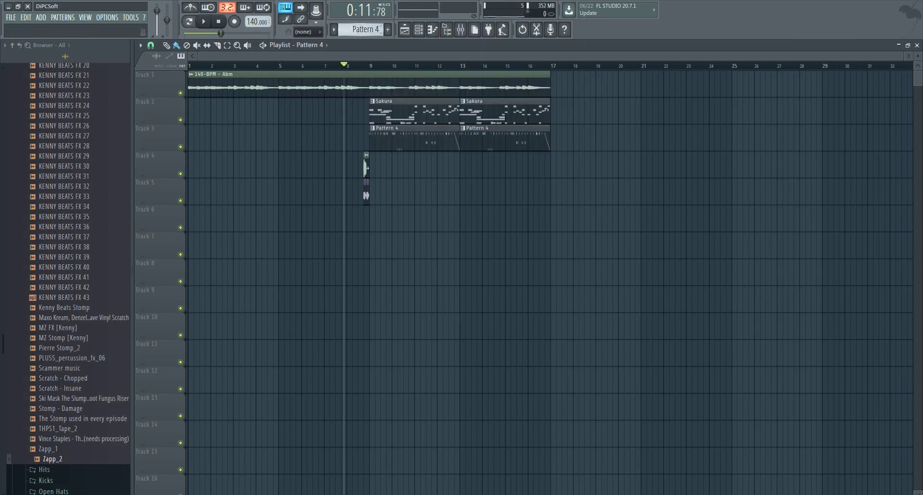
{"action": "right_click", "coordinate": [360, 33]}
{"action": "left_click", "coordinate": [485, 140]}
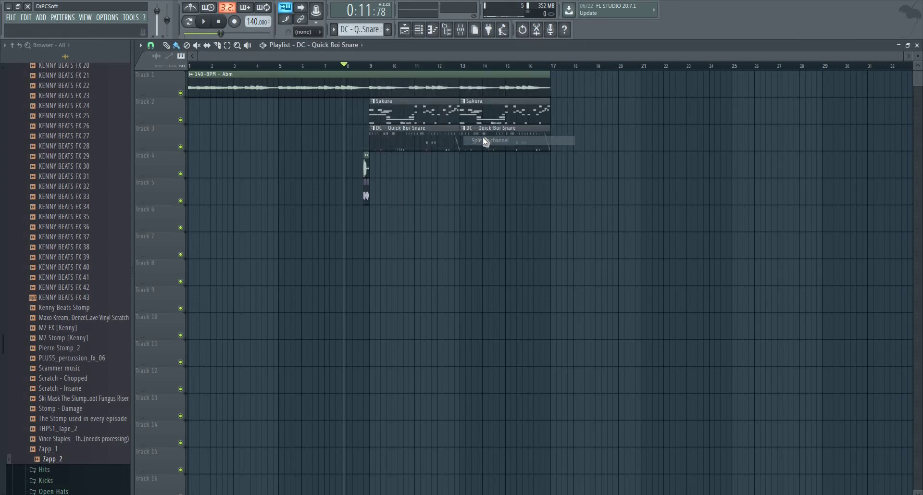
Move the FX (13) and Gun_1 clips down to free tracks below the patterns, and change the playlist's snap setting.
{"action": "left_click_drag", "start_coordinate": [387, 151], "coordinate": [353, 222]}
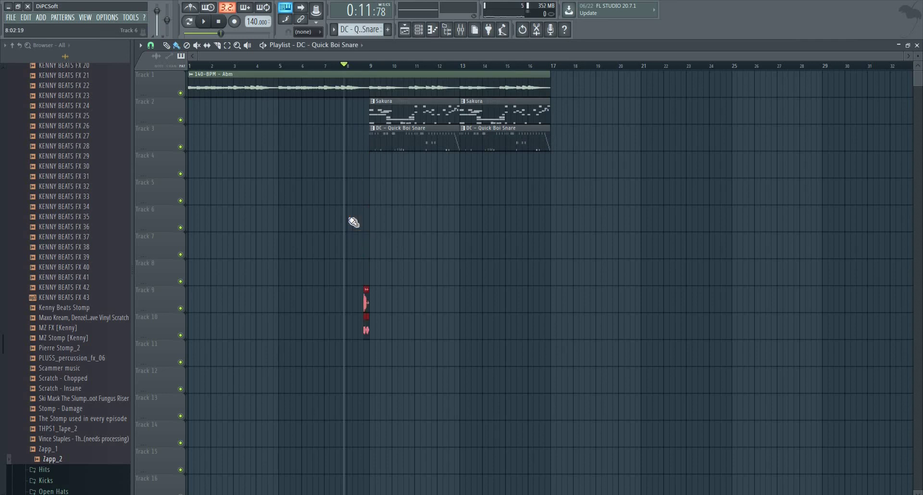
{"action": "left_click", "coordinate": [501, 157], "text": "ctrl"}
{"action": "left_click_drag", "start_coordinate": [404, 141], "coordinate": [404, 168]}
{"action": "left_click_drag", "start_coordinate": [473, 144], "coordinate": [473, 173]}
{"action": "left_click", "coordinate": [151, 45]}
{"action": "left_click", "coordinate": [165, 182]}
Spread the split patterns over separate tracks at bar 9, with C_808 - Ginsu on Track 3 and the Cave Kick on Track 4.
{"action": "left_click_drag", "start_coordinate": [403, 144], "coordinate": [403, 206]}
{"action": "left_click_drag", "start_coordinate": [402, 140], "coordinate": [402, 220]}
{"action": "left_click_drag", "start_coordinate": [403, 156], "coordinate": [404, 247]}
{"action": "left_click_drag", "start_coordinate": [413, 141], "coordinate": [414, 269]}
{"action": "left_click_drag", "start_coordinate": [408, 120], "coordinate": [409, 144]}
{"action": "left_click_drag", "start_coordinate": [415, 115], "coordinate": [562, 268]}
{"action": "left_click_drag", "start_coordinate": [413, 140], "coordinate": [334, 140]}
{"action": "left_click_drag", "start_coordinate": [411, 116], "coordinate": [417, 144]}
{"action": "left_click_drag", "start_coordinate": [334, 140], "coordinate": [541, 220]}
{"action": "left_click_drag", "start_coordinate": [564, 273], "coordinate": [434, 274]}
{"action": "left_click_drag", "start_coordinate": [539, 216], "coordinate": [414, 154]}
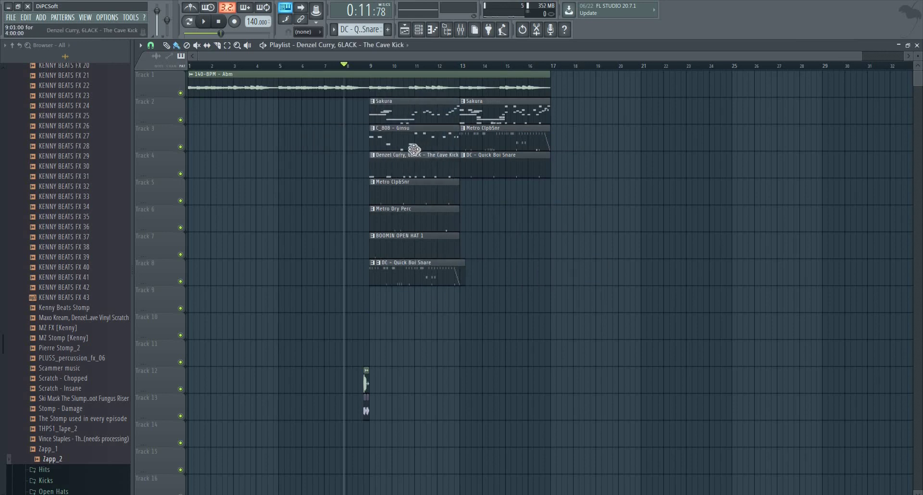
Arrange DC - Quick Boi Snare, Metro Dry Perc, Boominati Hi-hat 1 and BOOMIN OPEN HAT 1 on Tracks 6 to 9 at bar 9.
{"action": "left_click_drag", "start_coordinate": [423, 273], "coordinate": [502, 273]}
{"action": "left_click_drag", "start_coordinate": [415, 224], "coordinate": [410, 318]}
{"action": "left_click_drag", "start_coordinate": [500, 273], "coordinate": [421, 220]}
{"action": "left_click_drag", "start_coordinate": [420, 194], "coordinate": [409, 206]}
{"action": "left_click_drag", "start_coordinate": [412, 250], "coordinate": [468, 273]}
{"action": "left_click_drag", "start_coordinate": [409, 297], "coordinate": [414, 237]}
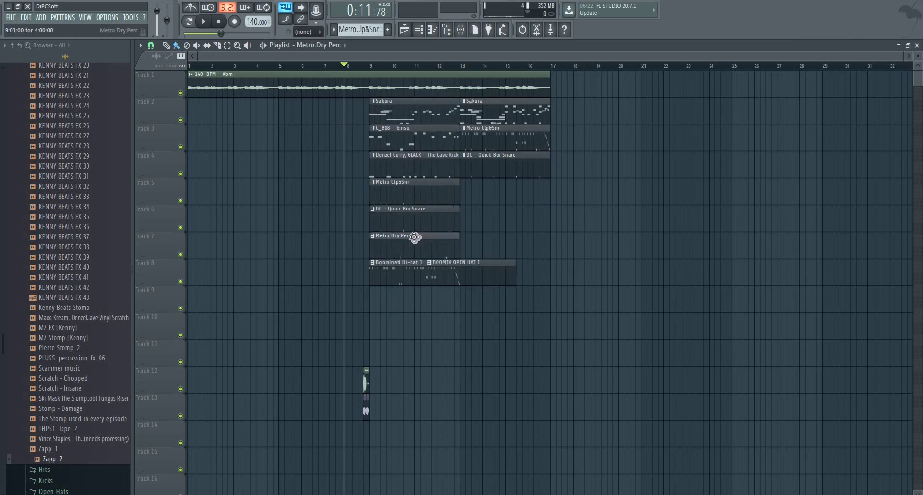
{"action": "left_click_drag", "start_coordinate": [445, 273], "coordinate": [495, 273]}
{"action": "left_click_drag", "start_coordinate": [401, 302], "coordinate": [403, 275]}
{"action": "left_click_drag", "start_coordinate": [490, 270], "coordinate": [387, 298]}
Delete the leftover patterns at bar 13 and duplicate the bar 9 patterns on Tracks 2 to 9 in their place.
{"action": "right_click", "coordinate": [541, 115]}
{"action": "right_click", "coordinate": [531, 142]}
{"action": "right_click", "coordinate": [523, 168]}
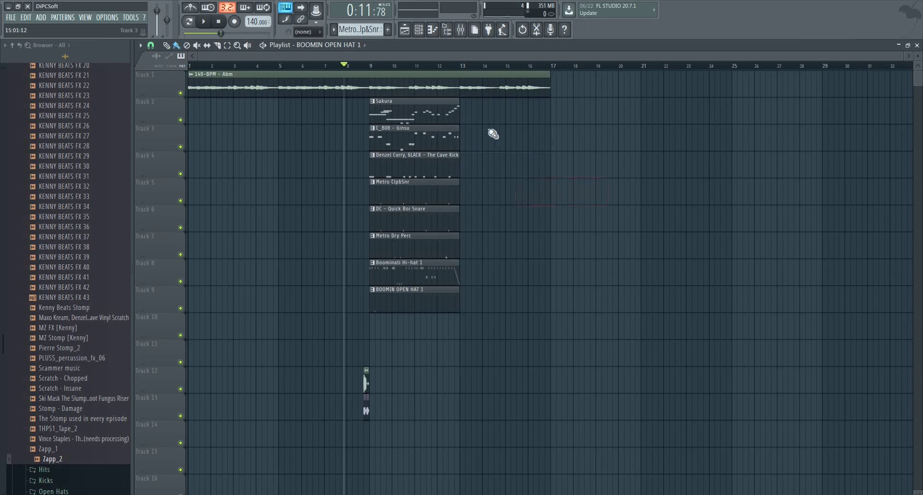
{"action": "left_click_drag", "start_coordinate": [491, 118], "coordinate": [418, 303]}
{"action": "key", "text": "ctrl+b"}
Play the arrangement from bar 1 and again from just before bar 9.
{"action": "left_click", "coordinate": [190, 67]}
{"action": "key", "text": "space"}
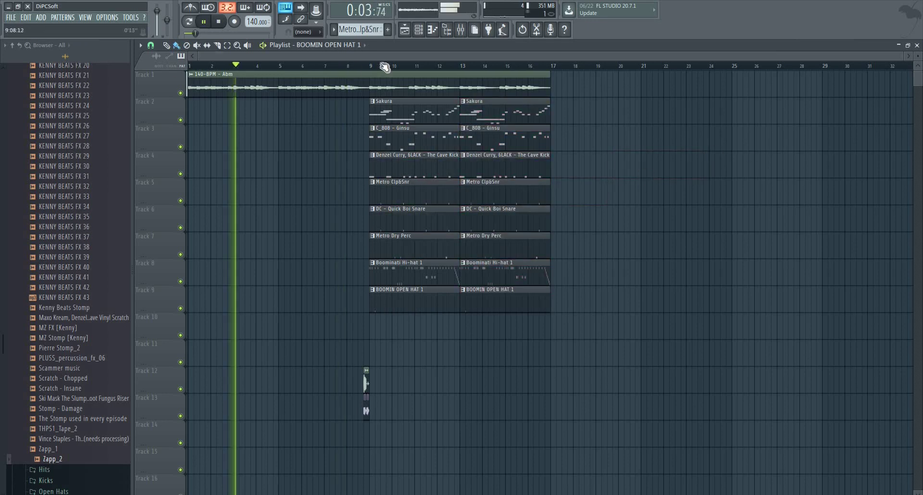
{"action": "left_click", "coordinate": [364, 67]}
{"action": "key", "text": "space"}
Add the gdproduction_ sample from the My tags folder to Track 10, near bar 9.
{"action": "left_click", "coordinate": [12, 45]}
{"action": "left_click", "coordinate": [54, 225]}
{"action": "scroll", "coordinate": [53, 408], "scroll_direction": "down", "scroll_amount": 3}
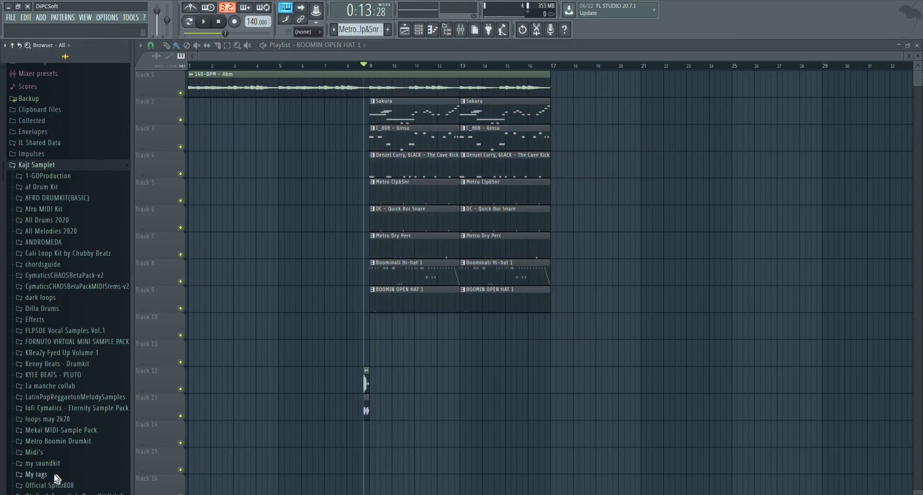
{"action": "left_click", "coordinate": [54, 474]}
{"action": "scroll", "coordinate": [55, 476], "scroll_direction": "down", "scroll_amount": 4}
{"action": "left_click_drag", "start_coordinate": [53, 483], "coordinate": [368, 333]}
{"action": "scroll", "coordinate": [338, 338], "scroll_direction": "up", "scroll_amount": 5}
Change the playlist's snap setting, start the gdproduction_ clip just after bar 7 on Track 10, and play the transition.
{"action": "left_click", "coordinate": [151, 45]}
{"action": "left_click", "coordinate": [164, 138]}
{"action": "scroll", "coordinate": [375, 335], "scroll_direction": "up", "scroll_amount": 2}
{"action": "left_click", "coordinate": [247, 67]}
{"action": "key", "text": "space"}
{"action": "scroll", "coordinate": [395, 328], "scroll_direction": "down", "scroll_amount": 3}
{"action": "scroll", "coordinate": [395, 328], "scroll_direction": "down", "scroll_amount": 5}
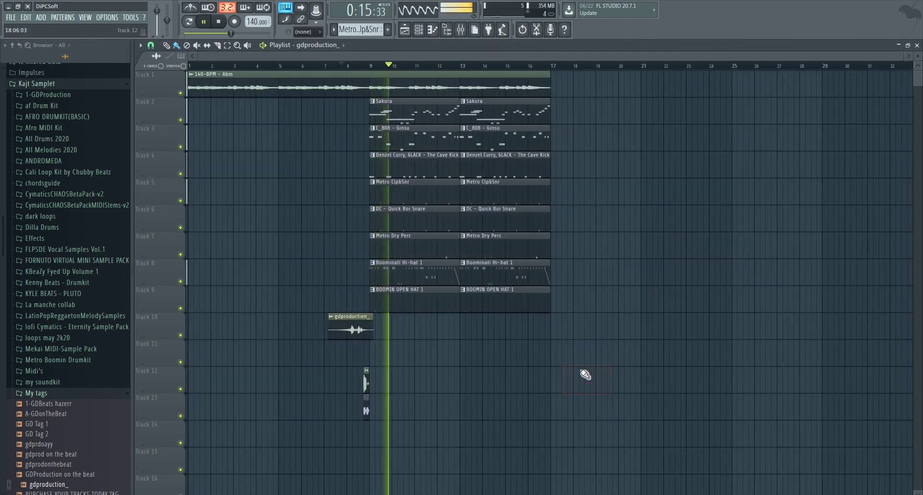
Start saving the project as a new file.
{"action": "key", "text": "ctrl+shift+s"}
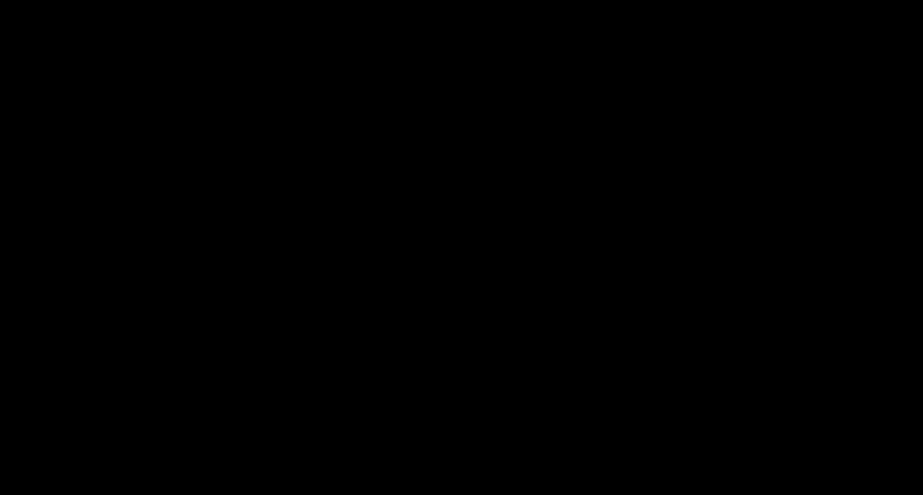